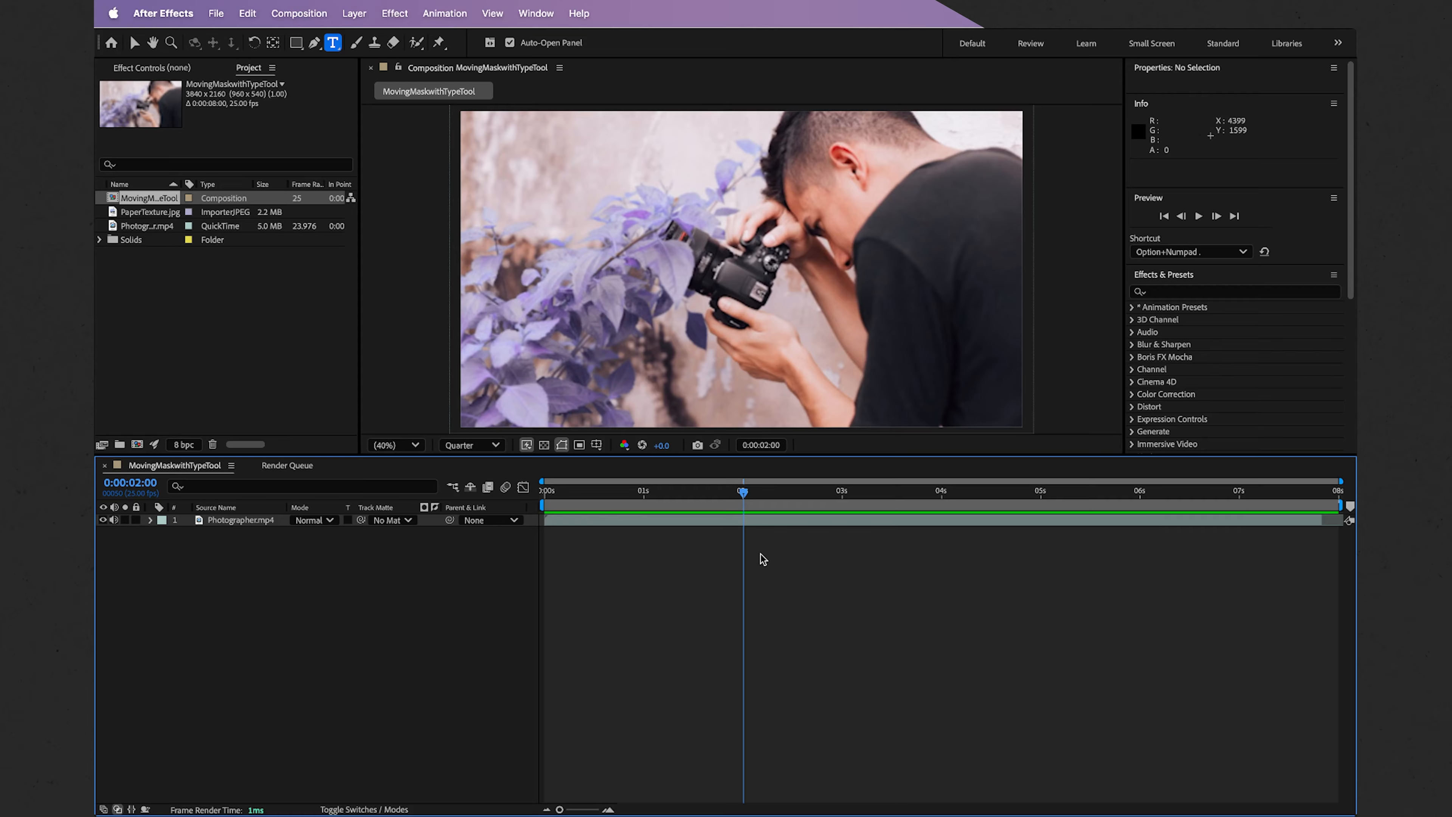
Play the composition from the start to preview the photographer footage
{"action": "left_click_drag", "start_coordinate": [714, 493], "coordinate": [543, 499]}
{"action": "key", "text": "space"}
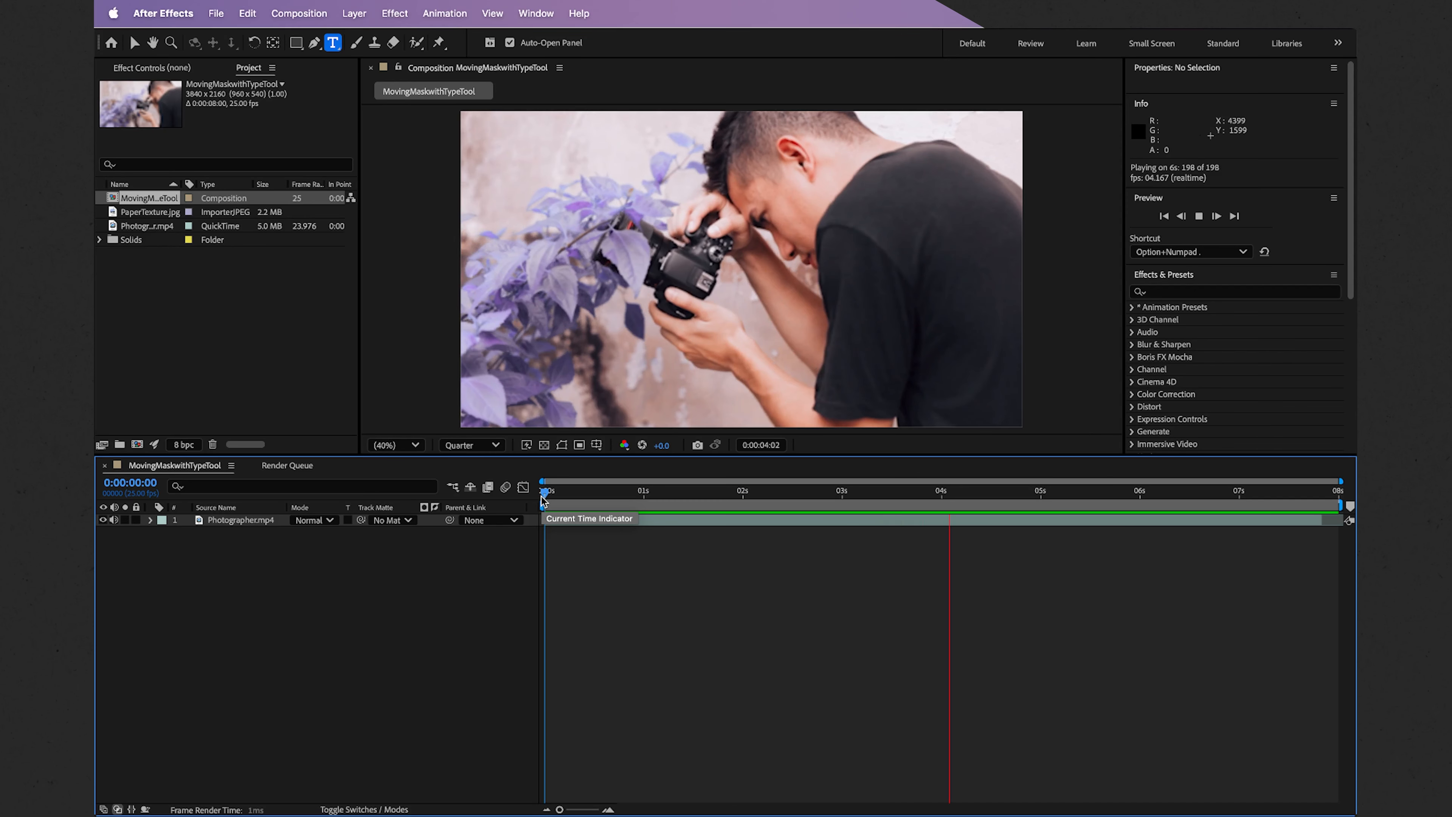
{"action": "key", "text": "space"}
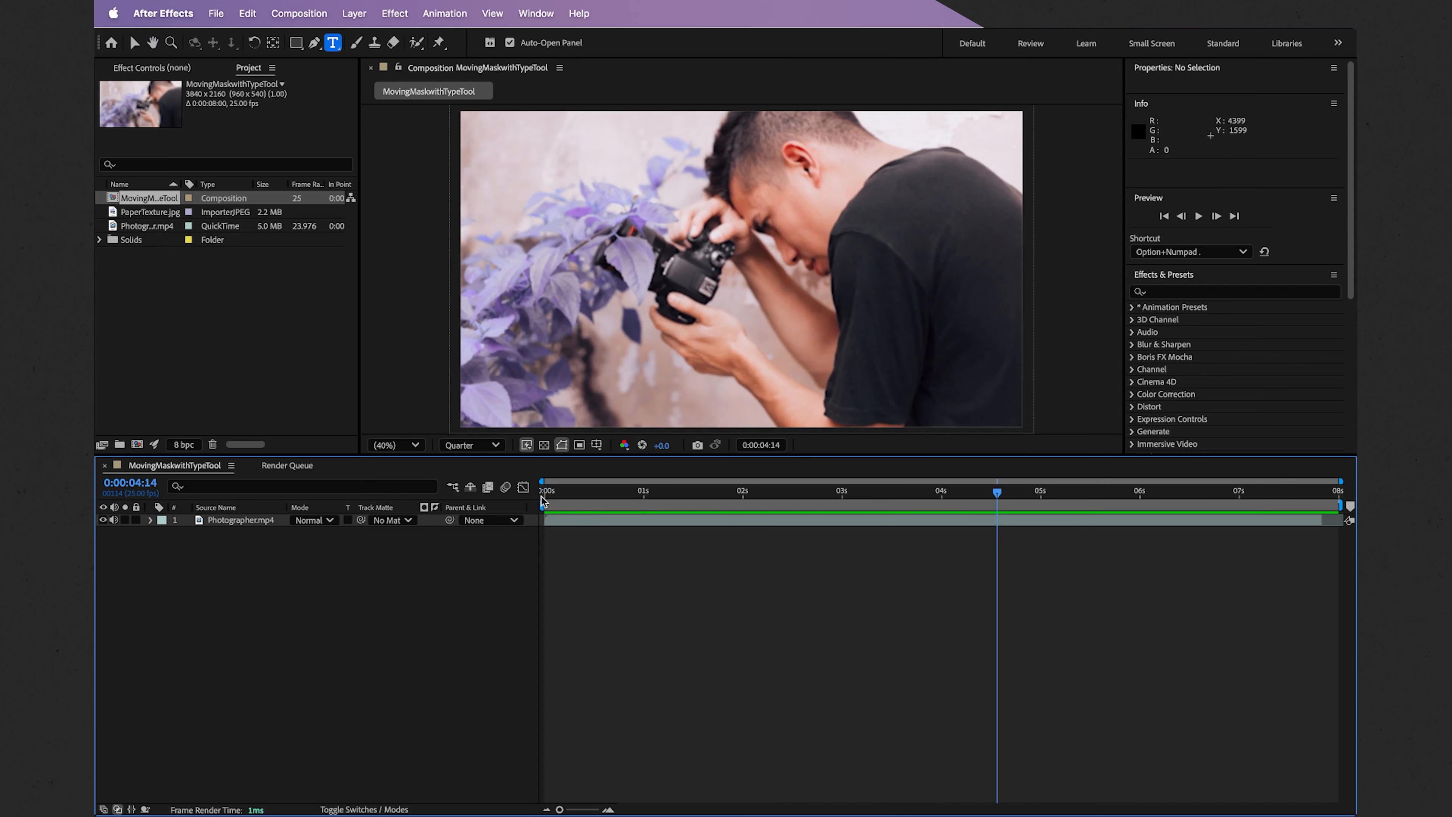
Create a composition-sized solid named Background in a pale pink sampled colour and place it beneath the Photographer.mp4 layer
{"action": "left_click", "coordinate": [354, 17]}
{"action": "mouse_move", "coordinate": [439, 40]}
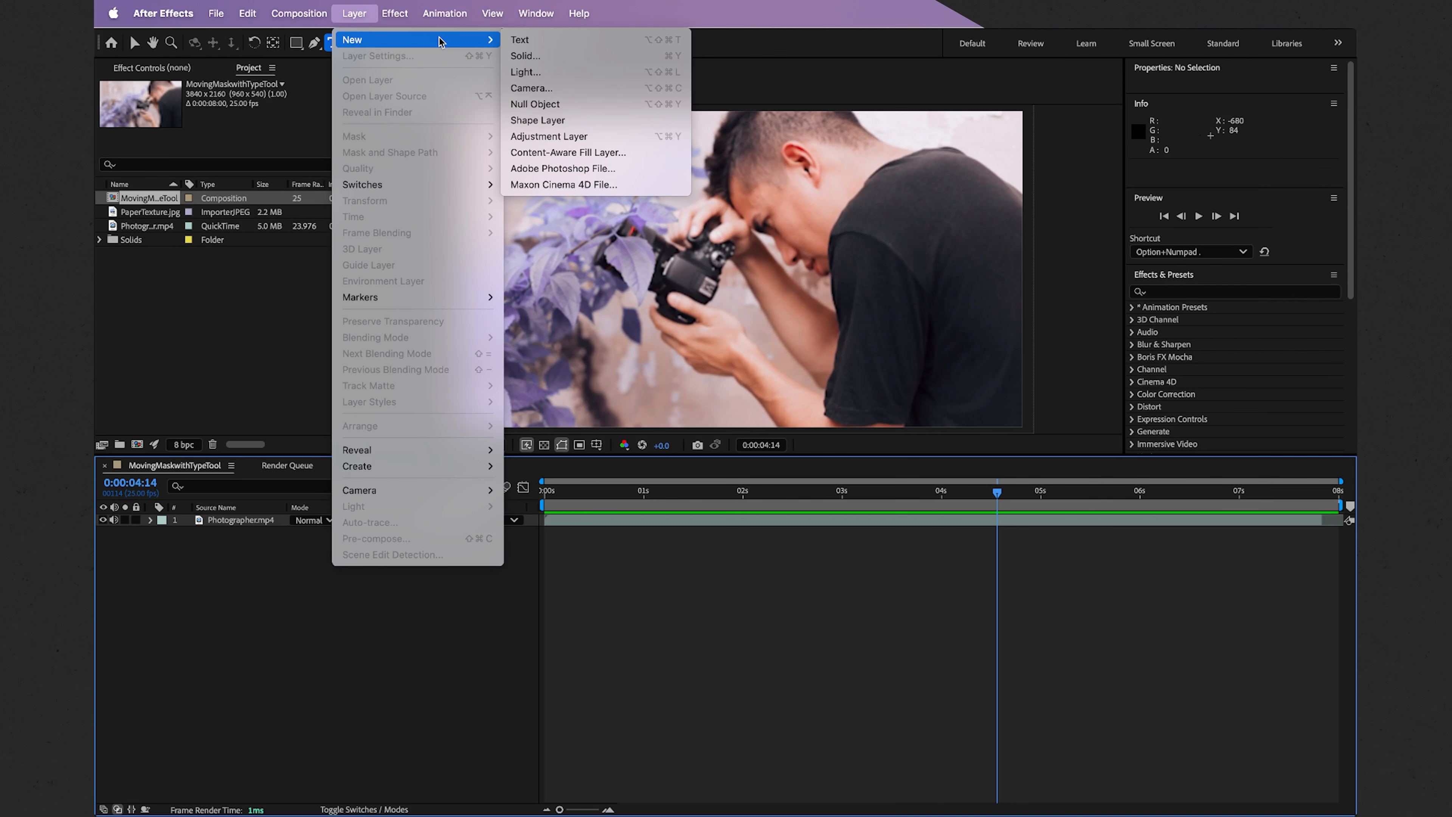
{"action": "left_click", "coordinate": [526, 56]}
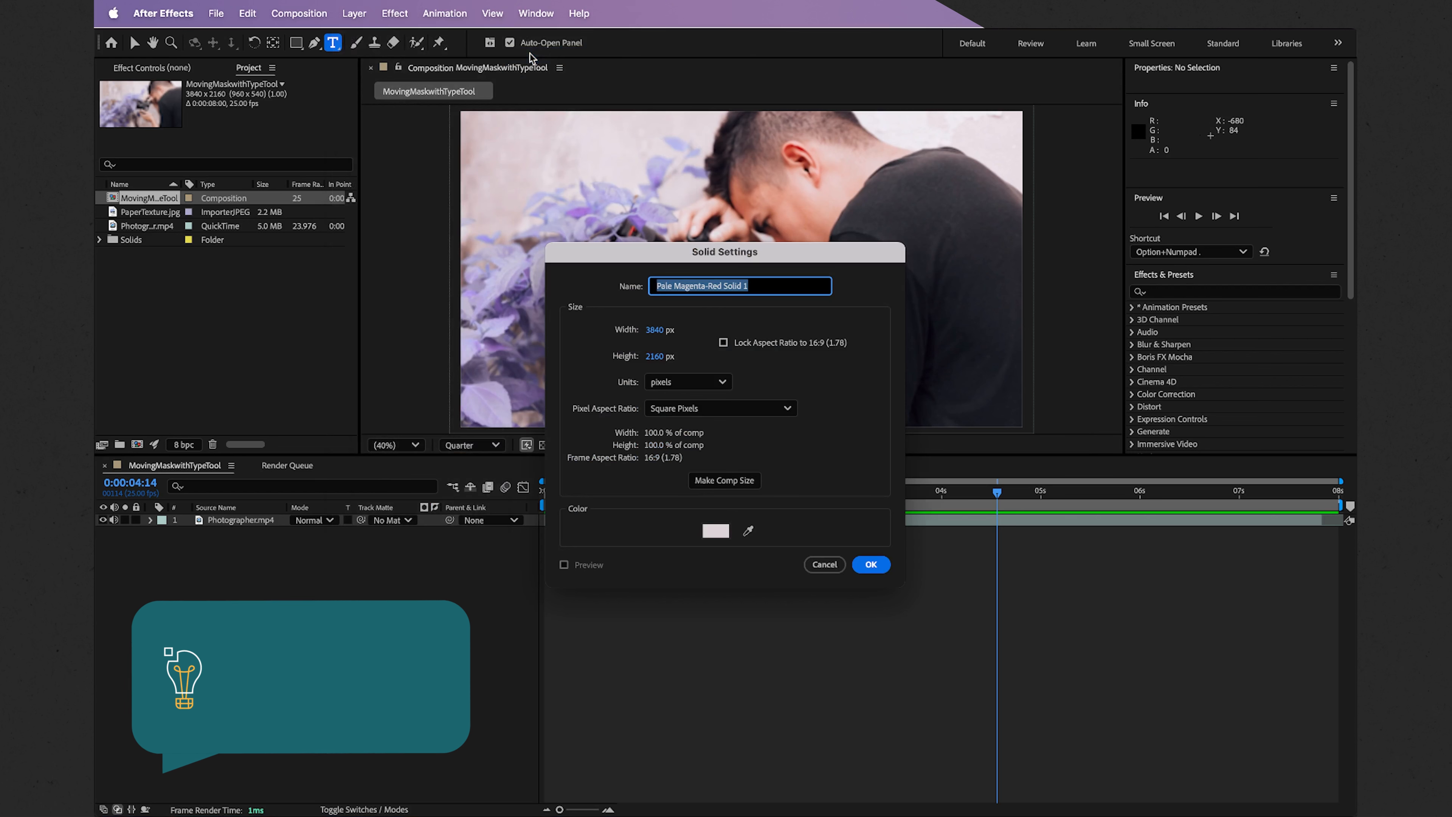
{"action": "key", "text": "BackSpace"}
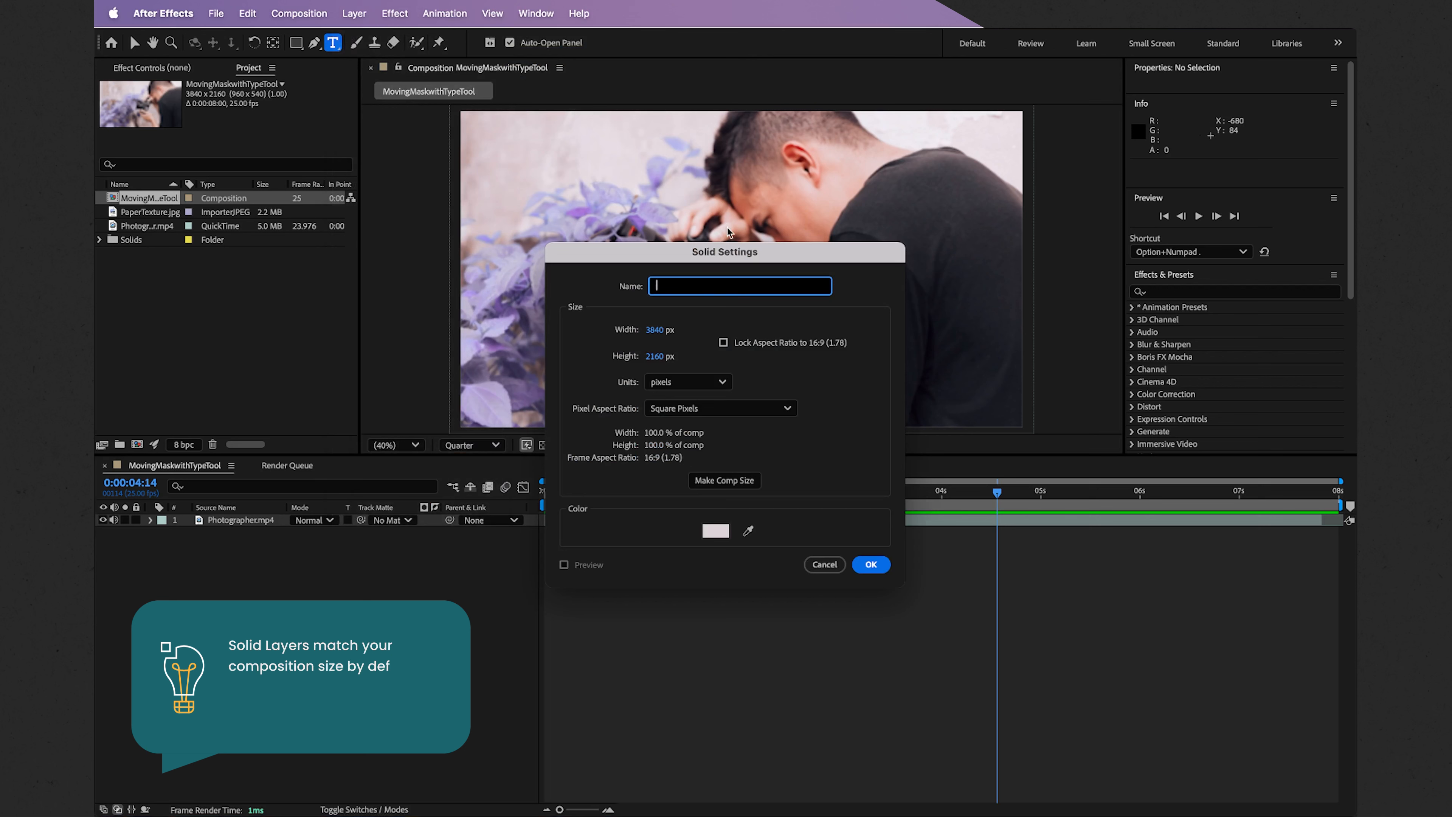
{"action": "type", "text": "Background"}
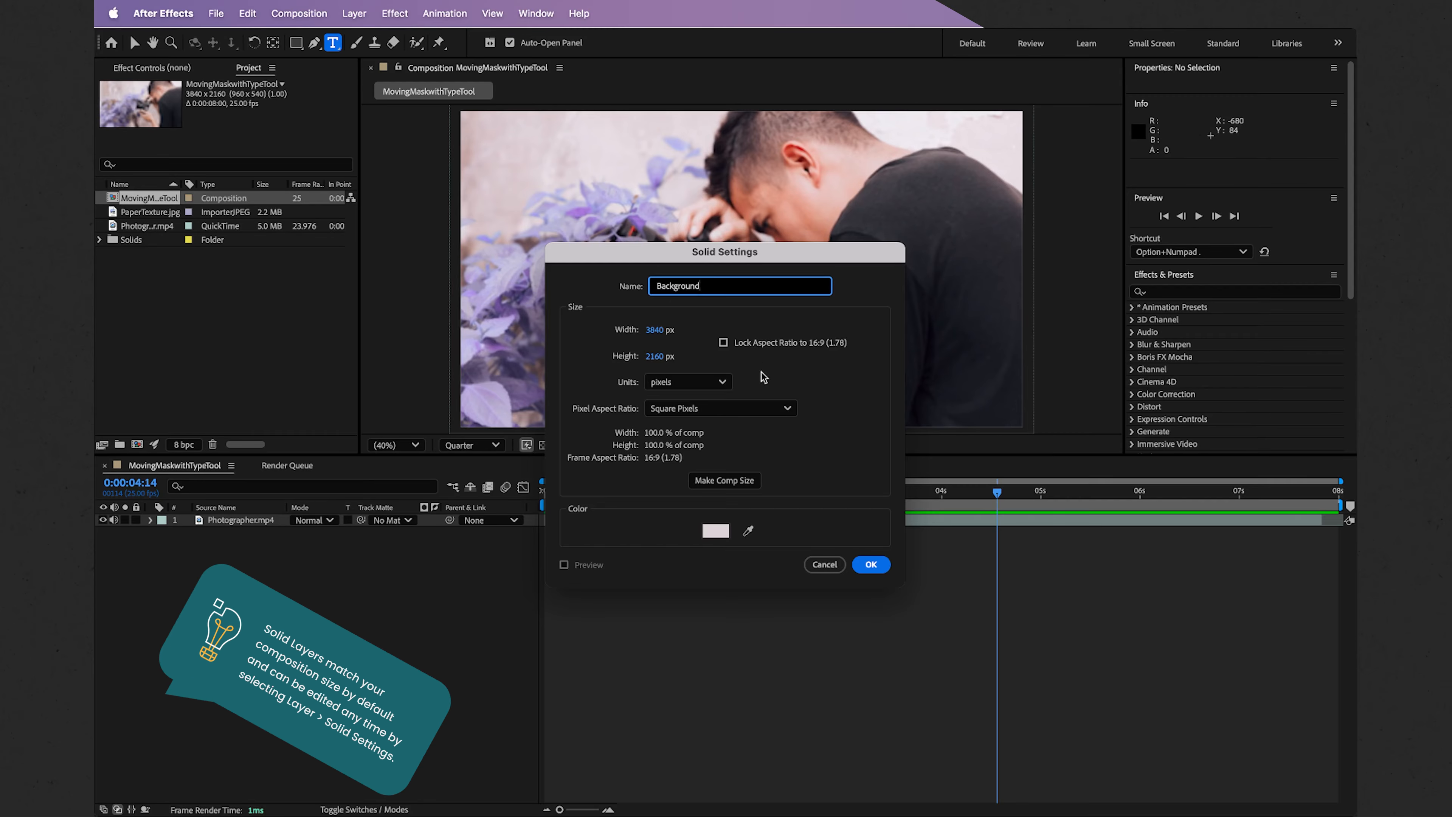
{"action": "left_click", "coordinate": [749, 531]}
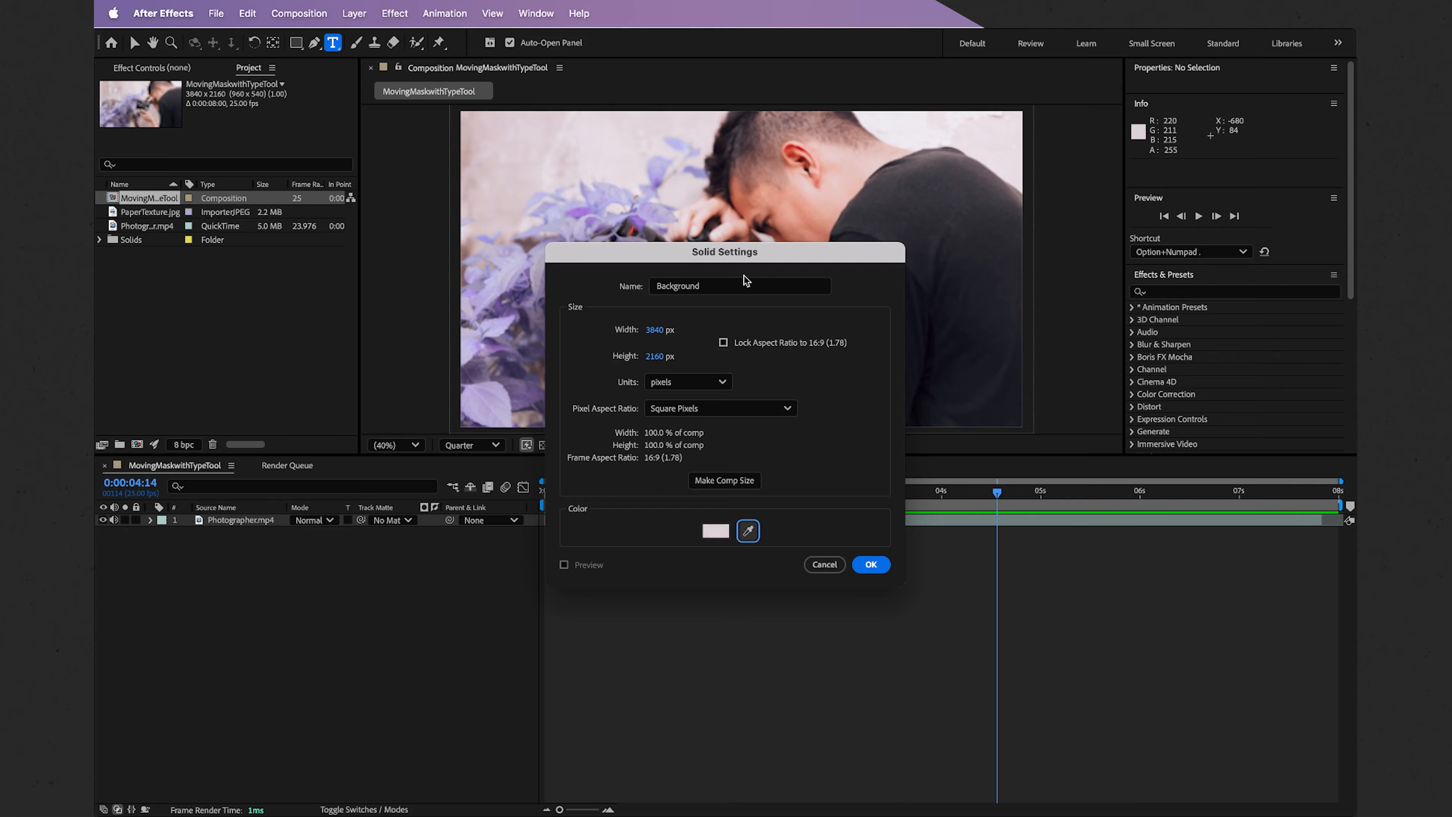
{"action": "left_click", "coordinate": [870, 563]}
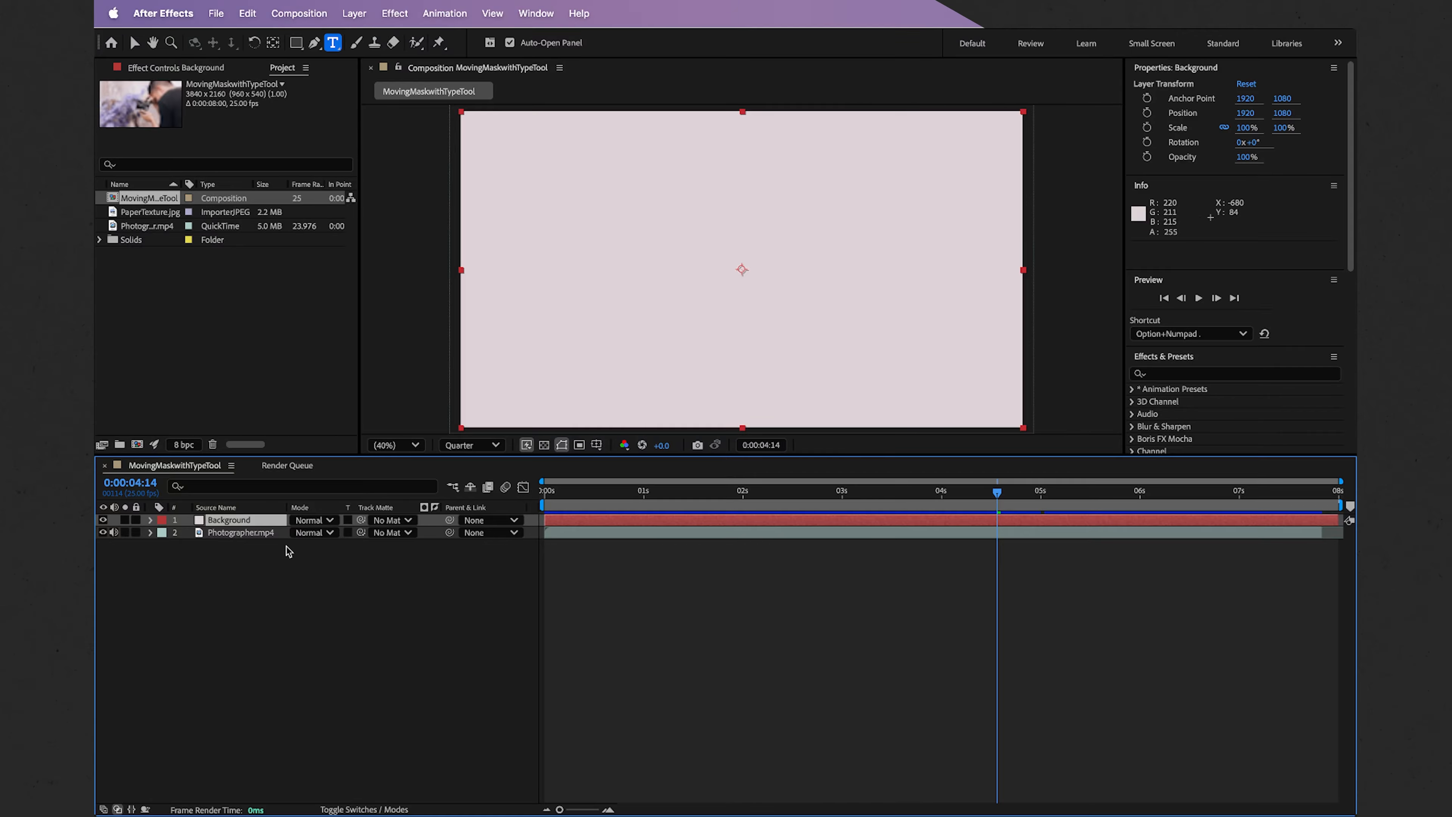
{"action": "left_click", "coordinate": [258, 520]}
{"action": "left_click_drag", "start_coordinate": [258, 520], "coordinate": [258, 535]}
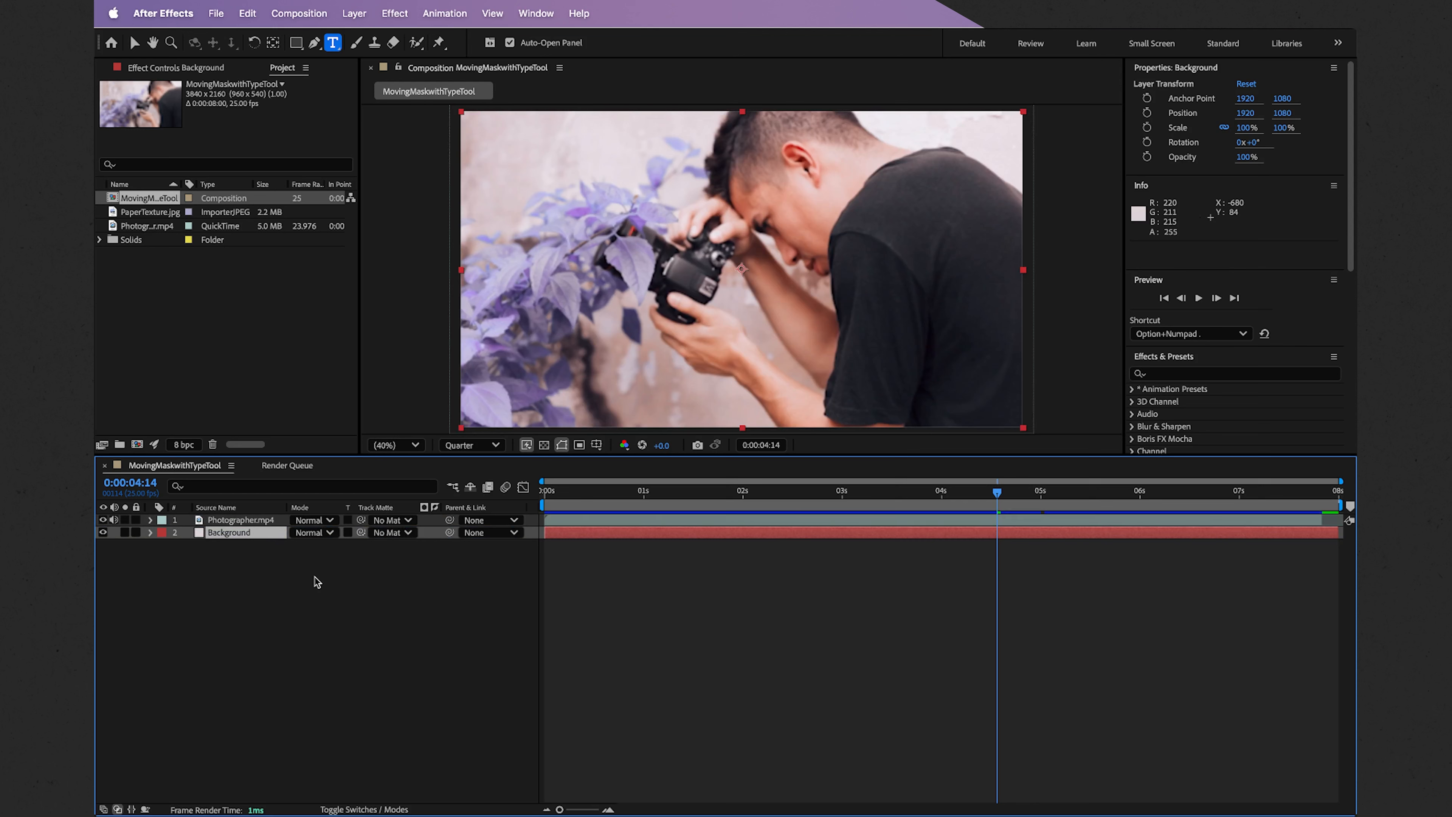
Draw a text box across the middle of the frame, enter ART, and widen the box on both sides to fit the word
{"action": "left_click", "coordinate": [263, 521]}
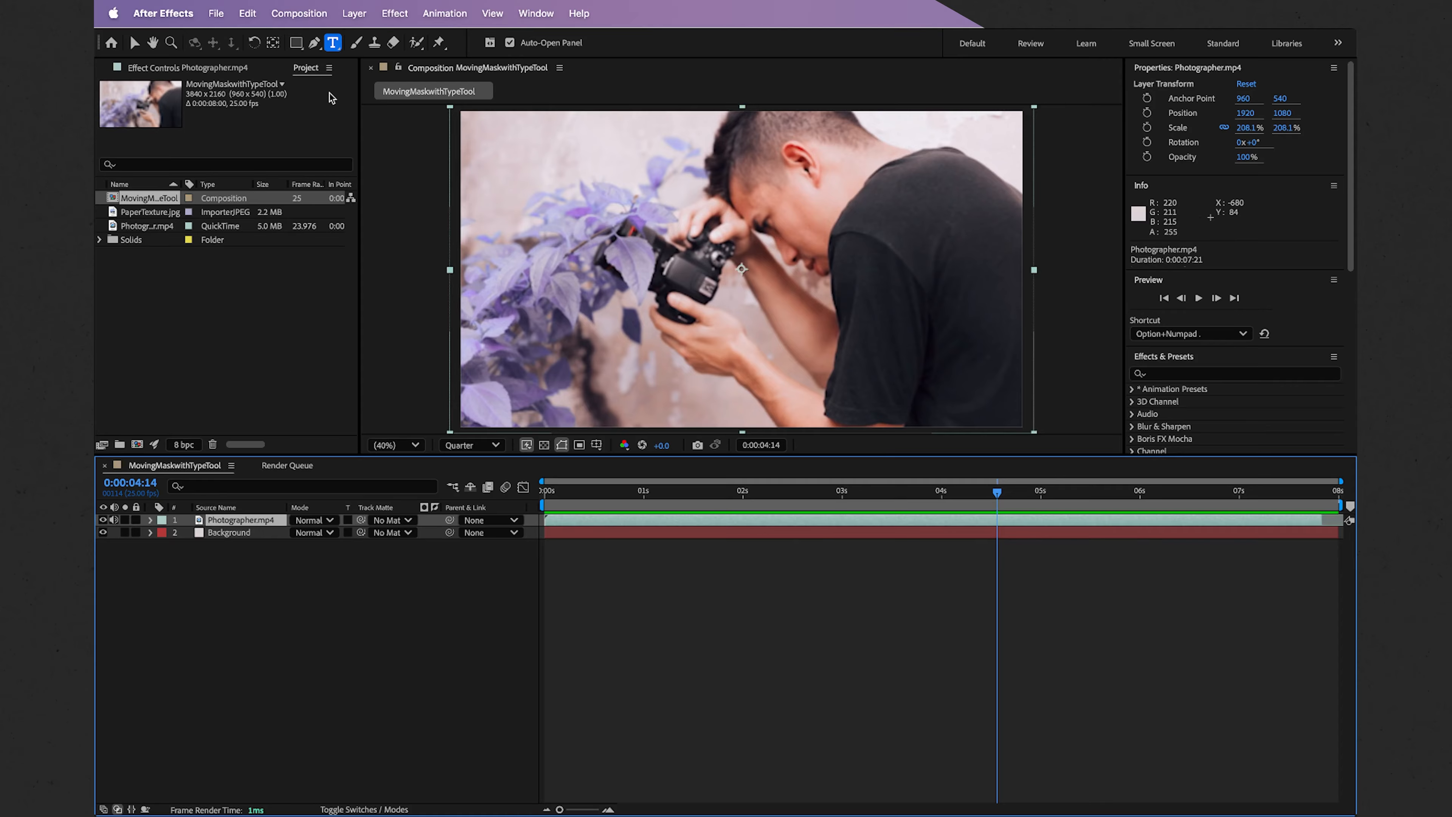
{"action": "left_click", "coordinate": [333, 47]}
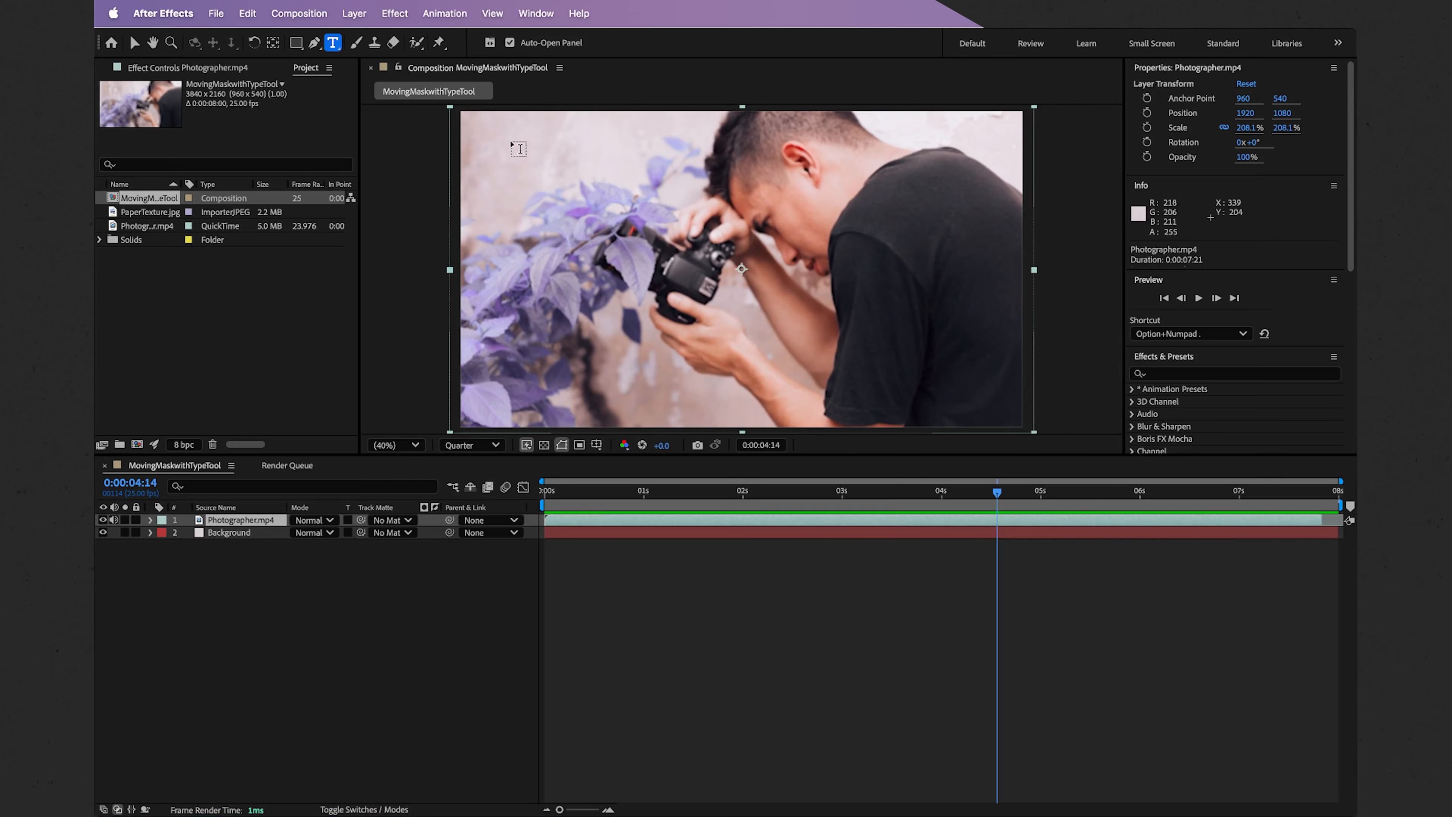
{"action": "left_click", "coordinate": [575, 195]}
{"action": "left_click_drag", "start_coordinate": [567, 189], "coordinate": [920, 367]}
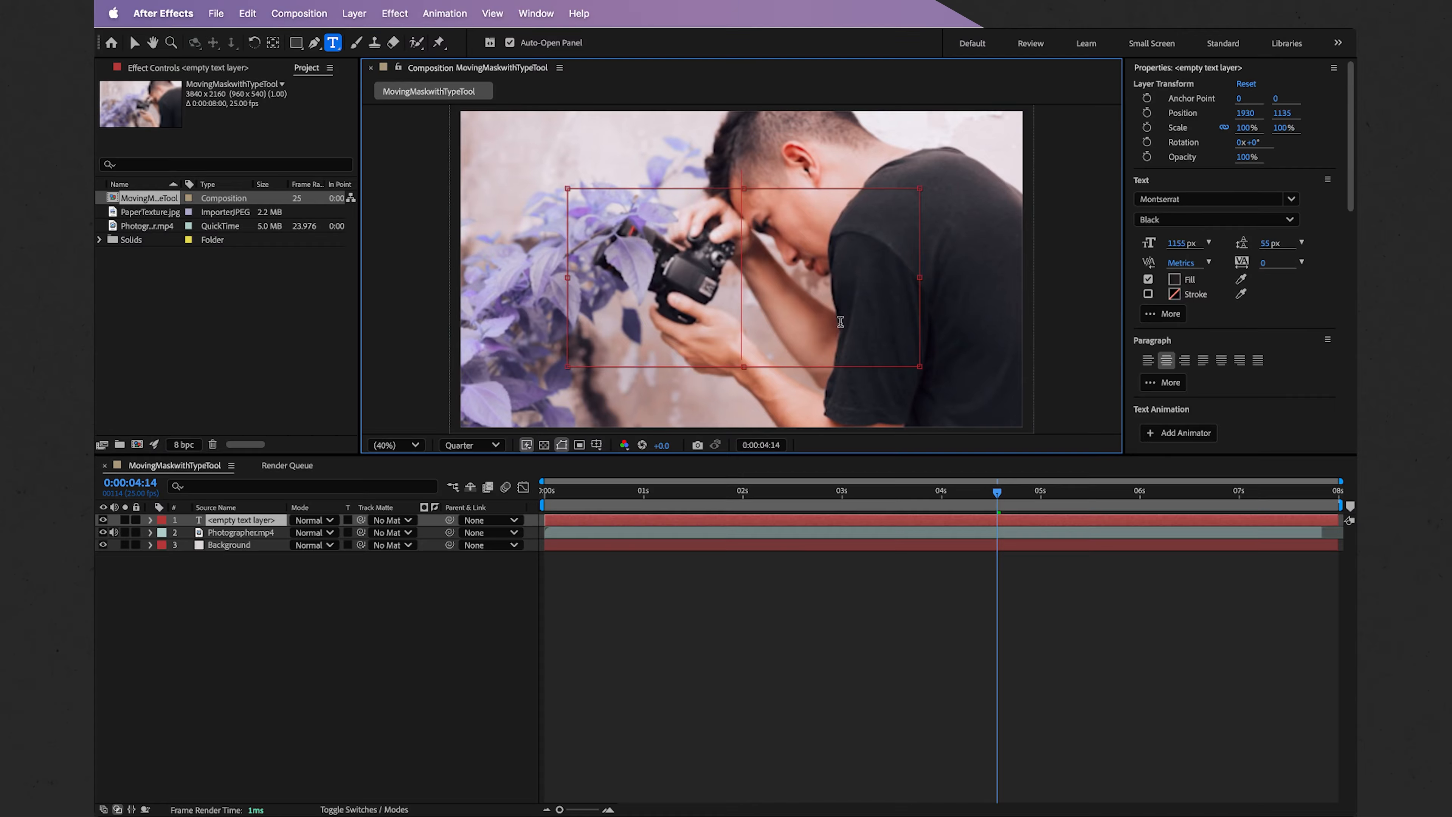
{"action": "type", "text": "ART"}
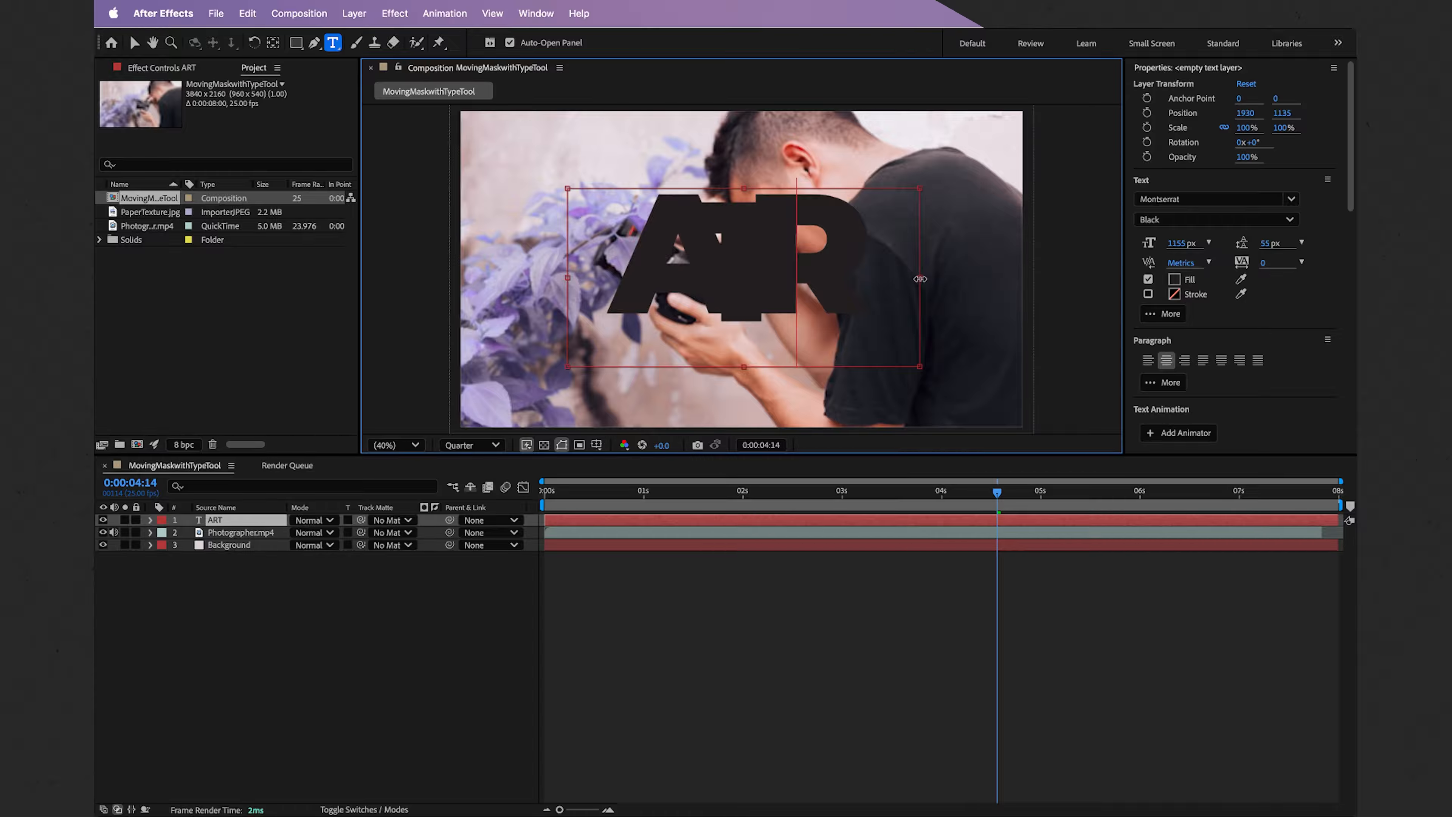
{"action": "left_click_drag", "start_coordinate": [919, 276], "coordinate": [941, 277]}
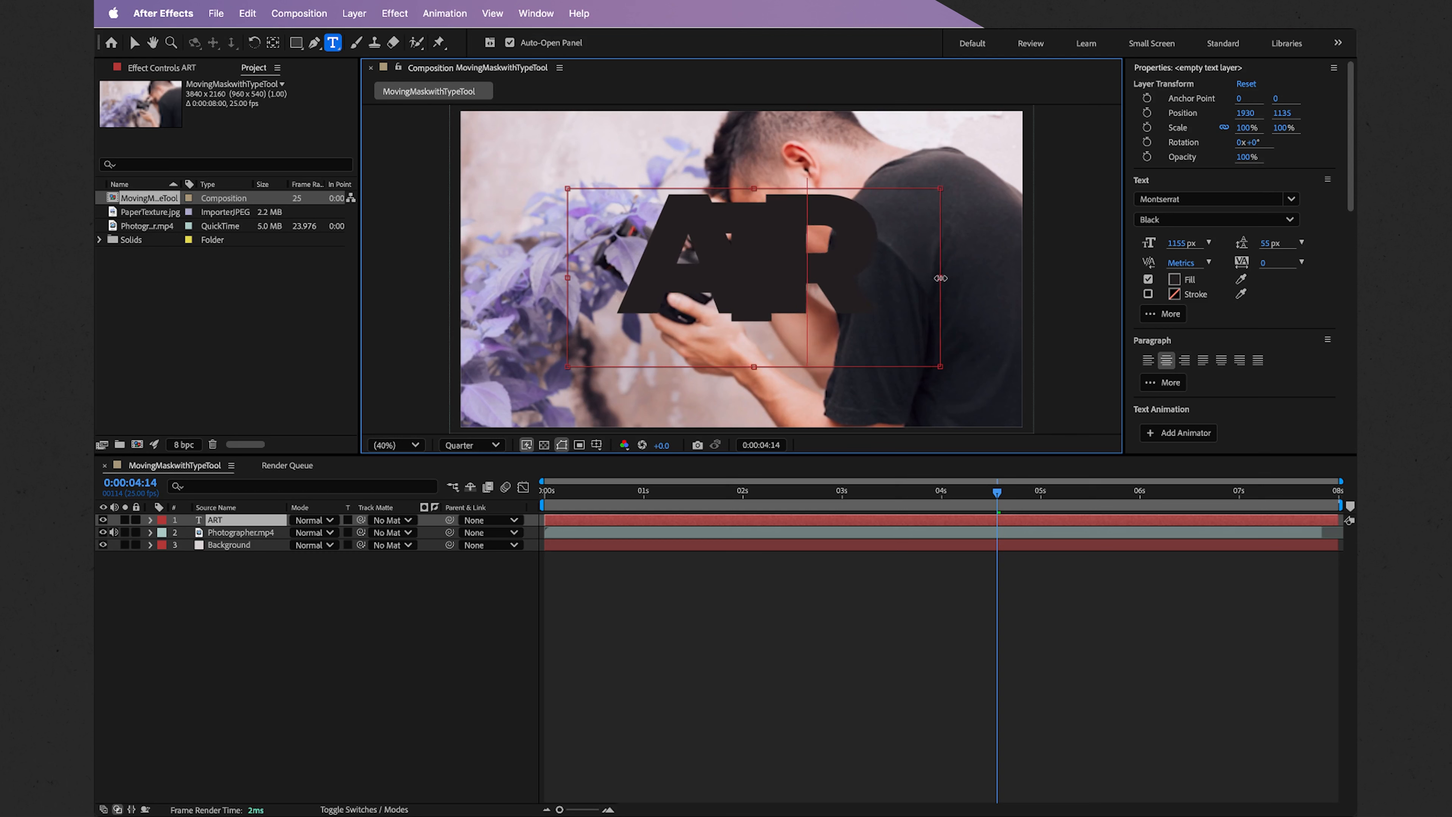
{"action": "left_click_drag", "start_coordinate": [567, 278], "coordinate": [550, 279]}
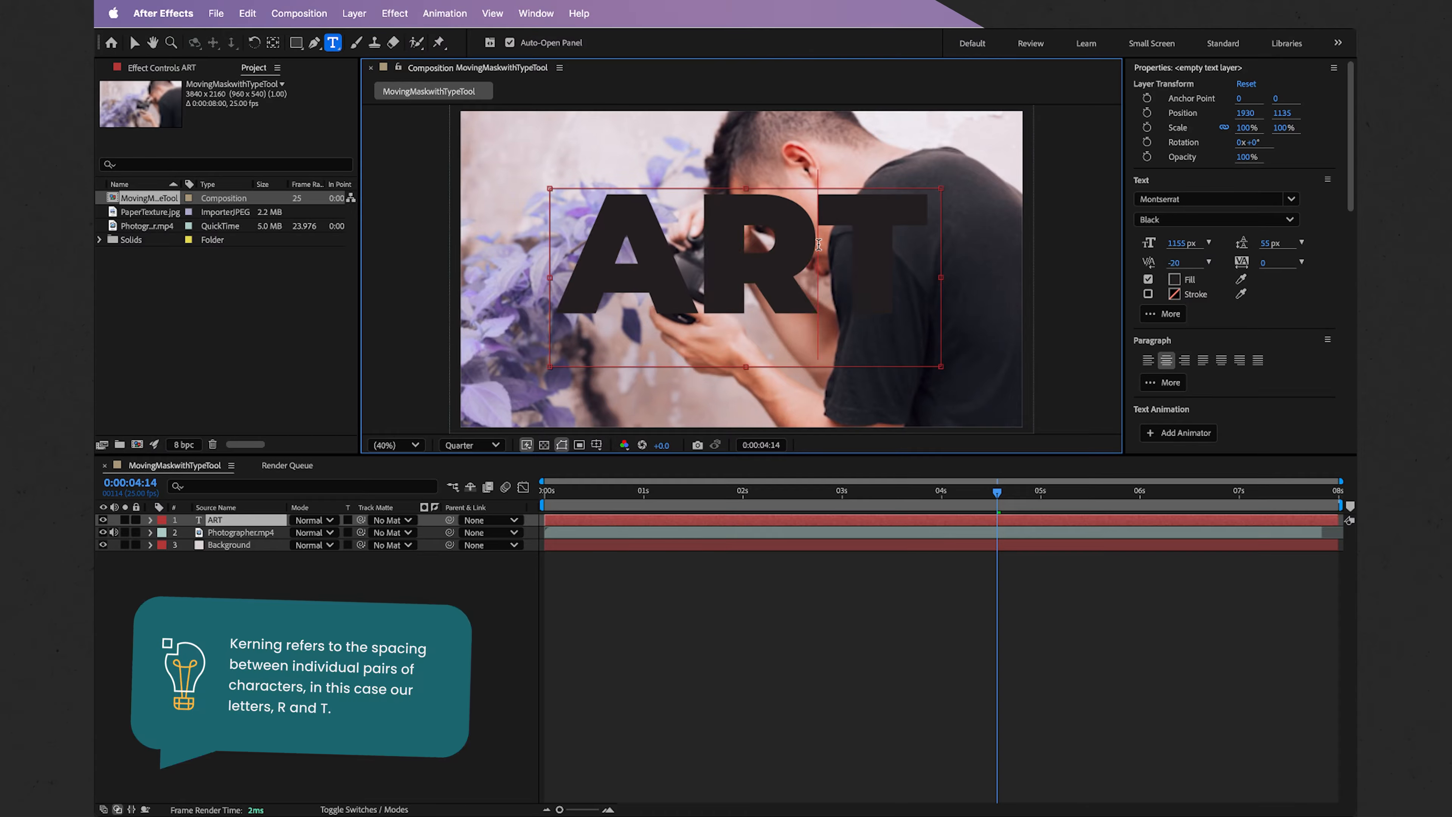
Adjust the kerning between the letters R and T to -120
{"action": "key", "text": "alt+Left"}
{"action": "key", "text": "alt+Left"}
{"action": "key", "text": "alt+Left"}
{"action": "key", "text": "alt+Left"}
{"action": "key", "text": "alt+Left"}
{"action": "key", "text": "alt+Left"}
{"action": "key", "text": "alt+Right"}
{"action": "key", "text": "alt+Right"}
{"action": "key", "text": "alt+Right"}
{"action": "key", "text": "alt+Right"}
{"action": "key", "text": "alt+Right"}
{"action": "key", "text": "alt+Right"}
{"action": "key", "text": "alt+Right"}
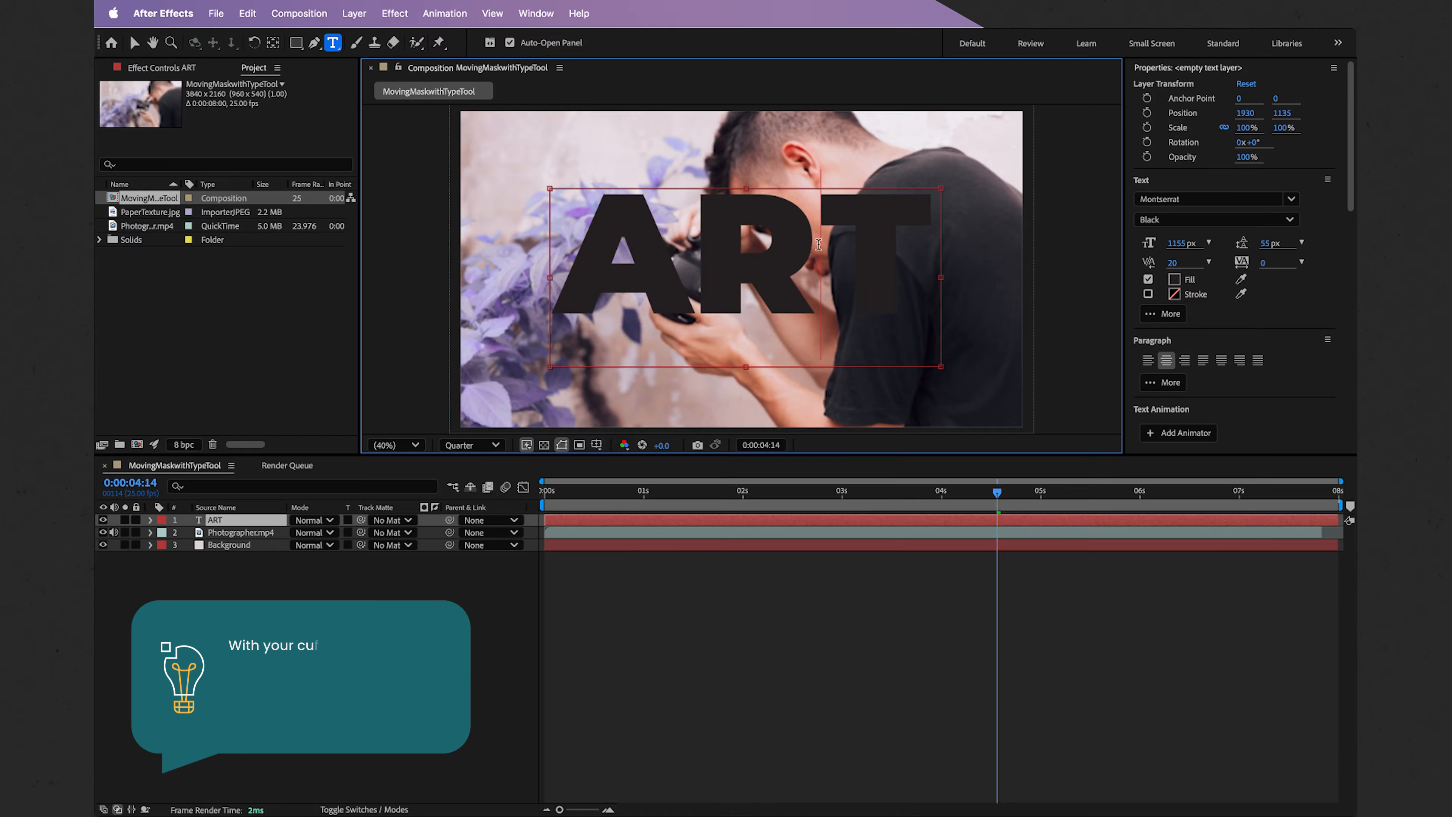
{"action": "key", "text": "alt+Left"}
{"action": "key", "text": "alt+Left"}
{"action": "key", "text": "alt+Left"}
{"action": "key", "text": "alt+Left"}
{"action": "key", "text": "alt+Left"}
{"action": "key", "text": "alt+Left"}
{"action": "key", "text": "alt+Left"}
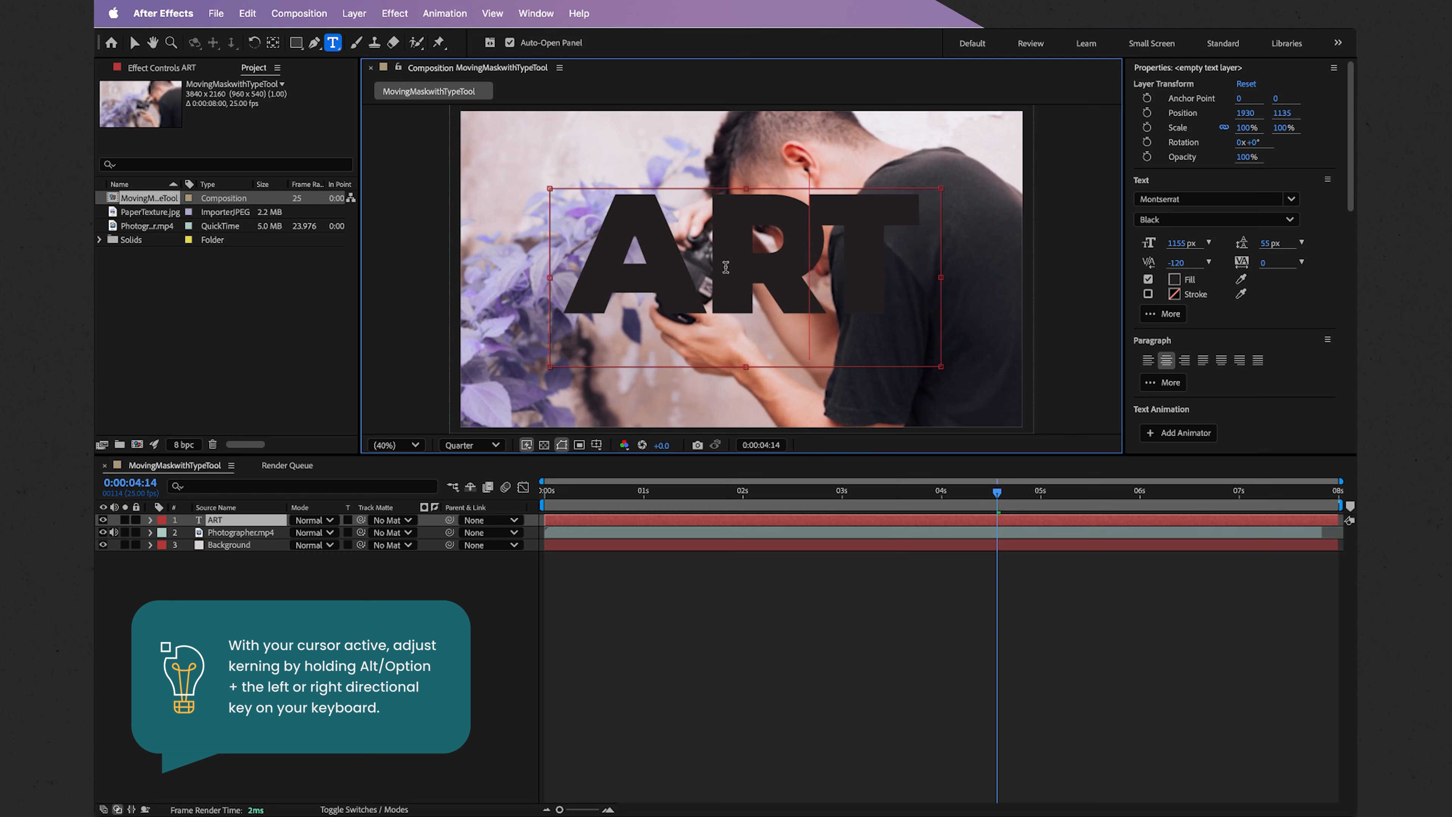
Tighten the kerning between the letters A and R to -120
{"action": "left_click", "coordinate": [710, 279]}
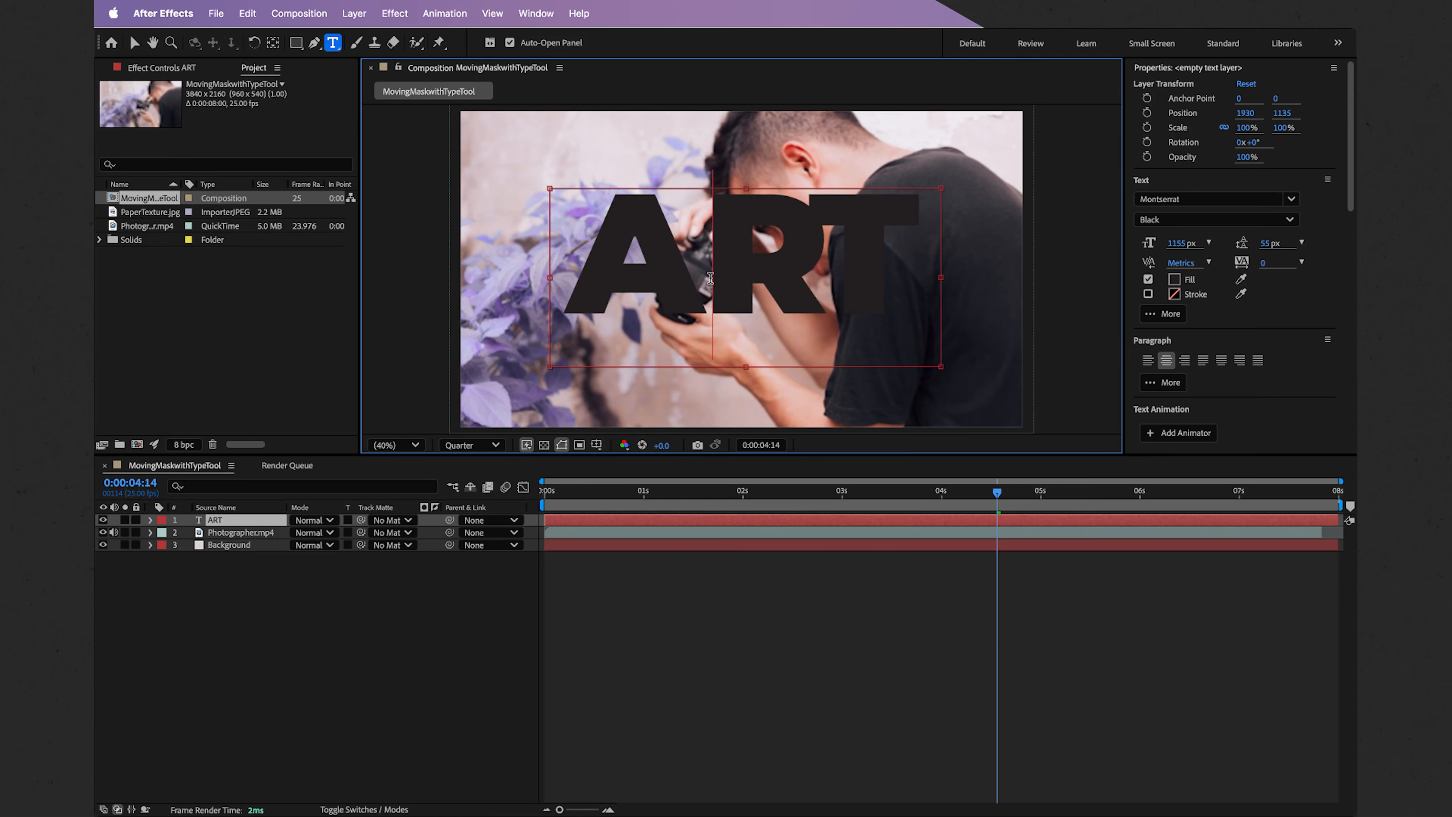
{"action": "key", "text": "alt+Left"}
{"action": "key", "text": "alt+Left"}
{"action": "key", "text": "alt+Left"}
{"action": "key", "text": "alt+Left"}
{"action": "key", "text": "alt+Left"}
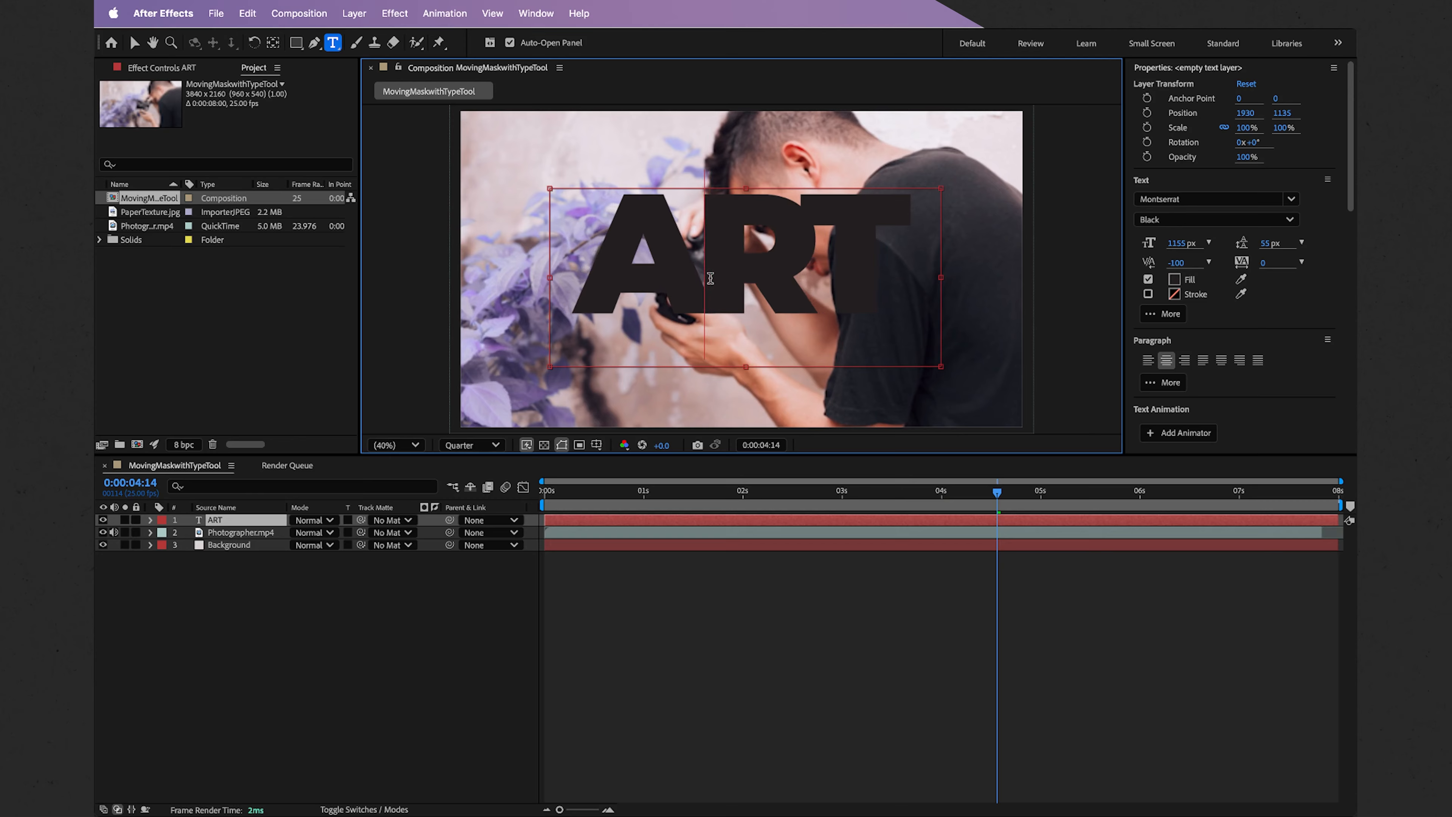
{"action": "key", "text": "alt+Left"}
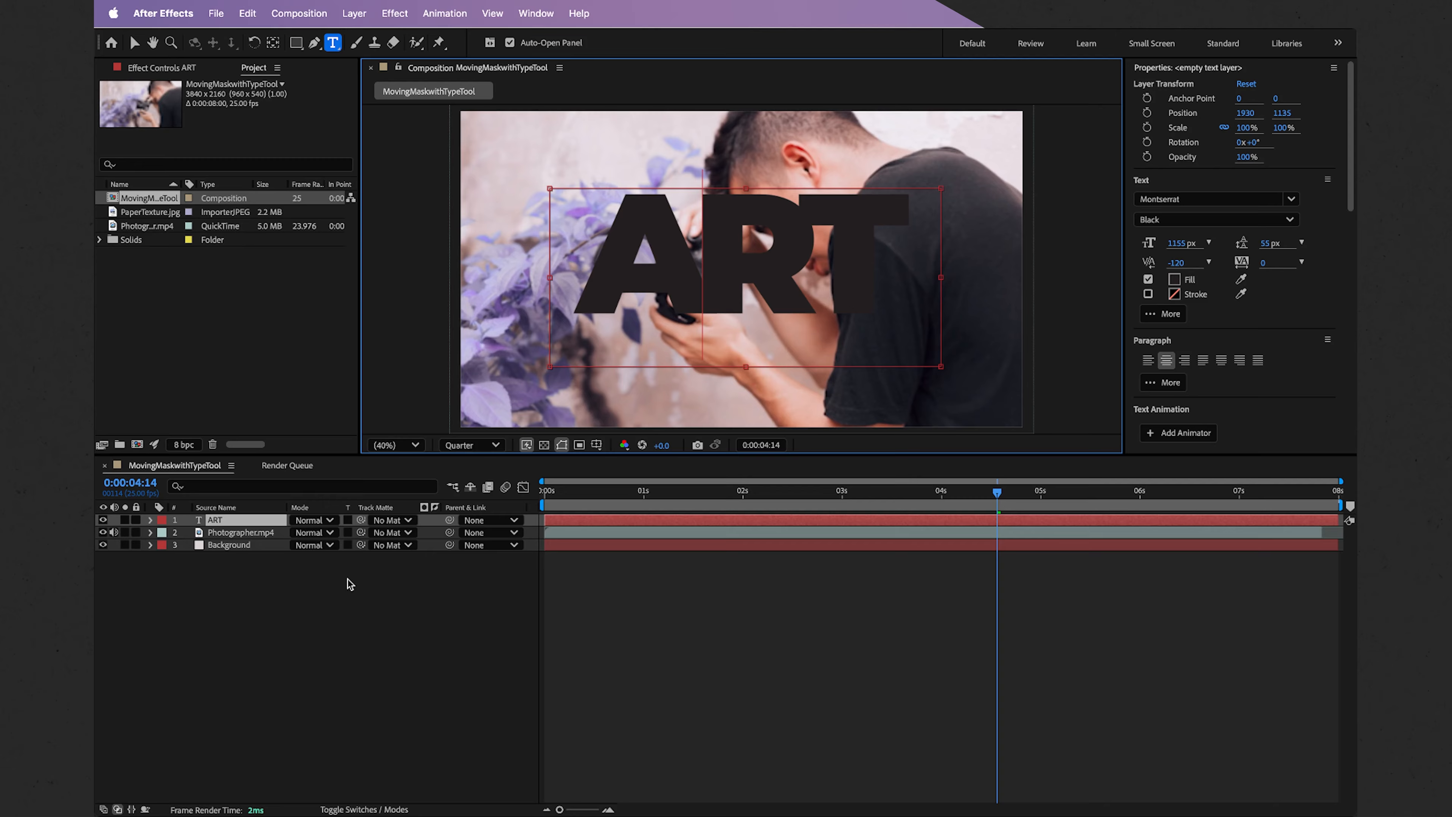
Set the ART text layer as the track matte of the Photographer.mp4 layer
{"action": "left_click", "coordinate": [255, 536]}
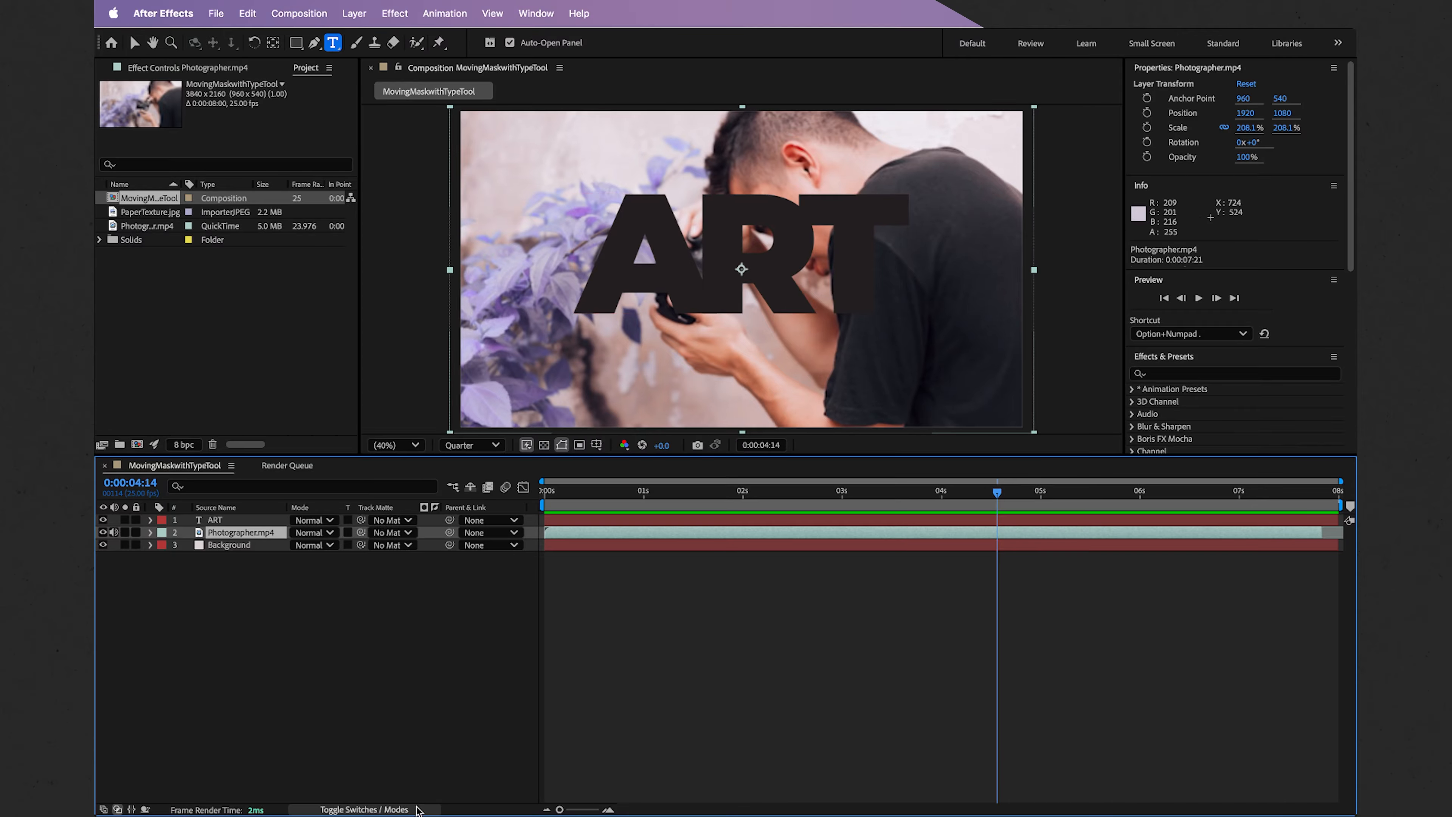
{"action": "left_click", "coordinate": [364, 809]}
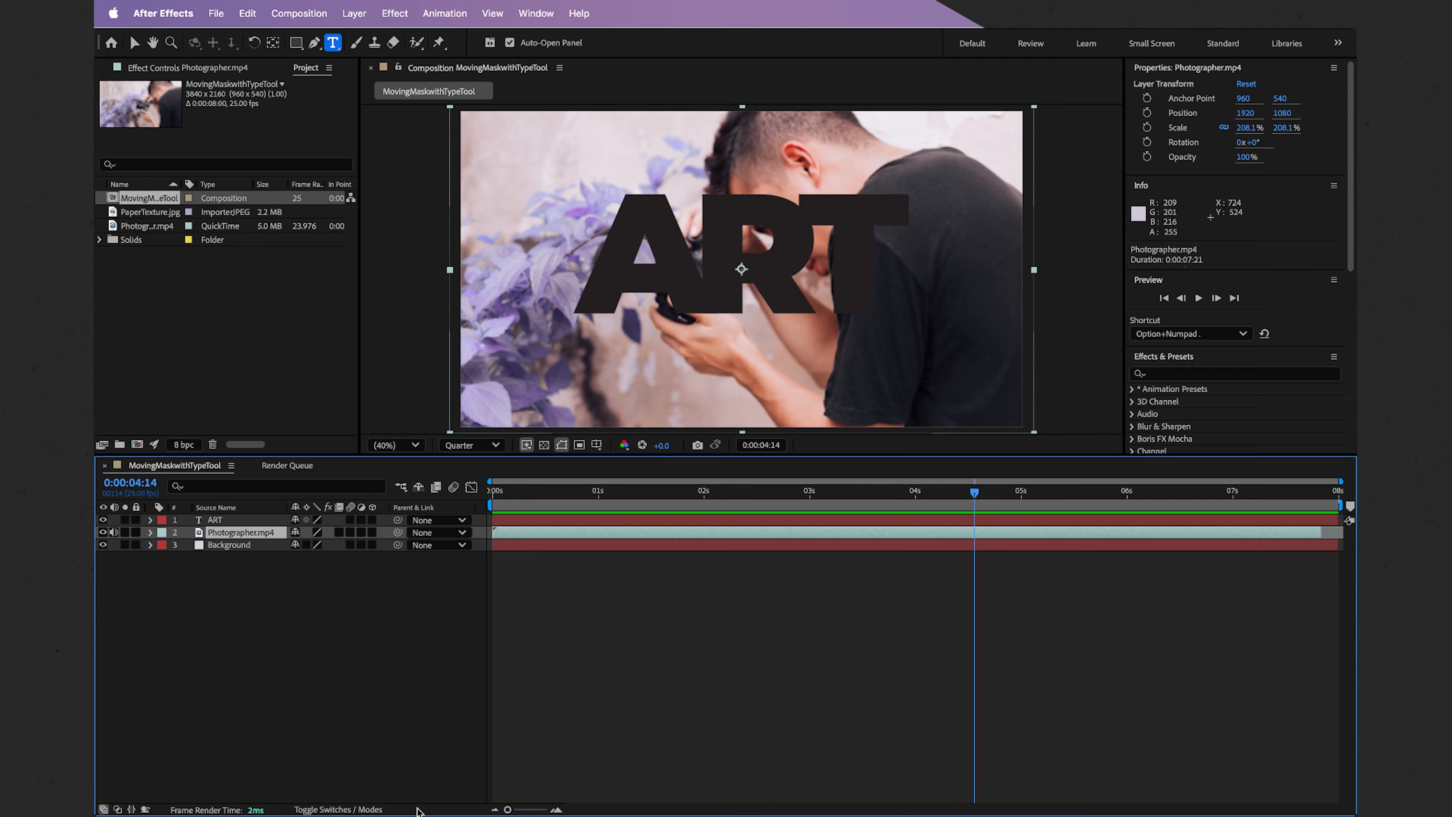
{"action": "left_click", "coordinate": [377, 809]}
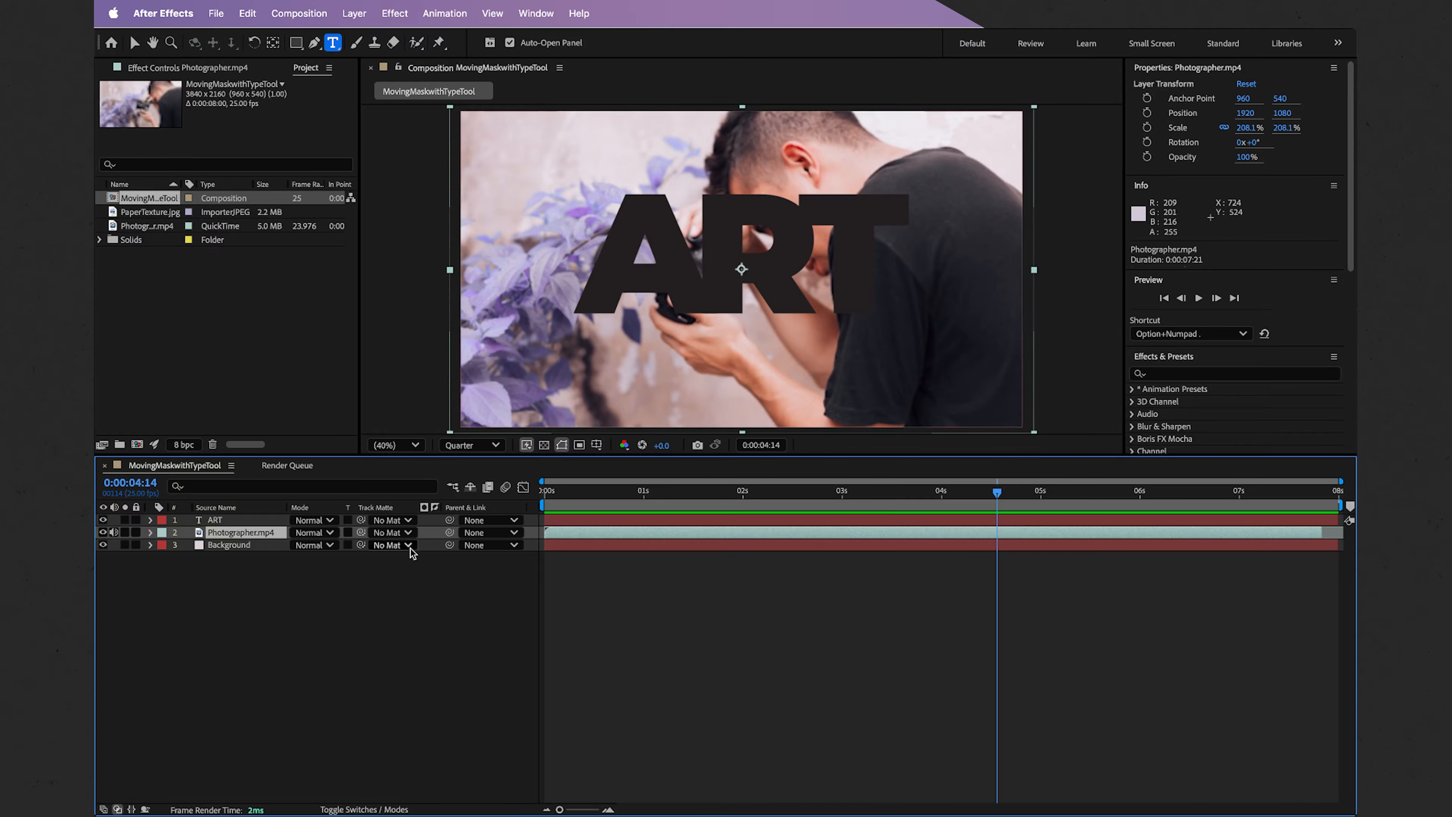
{"action": "left_click", "coordinate": [408, 532]}
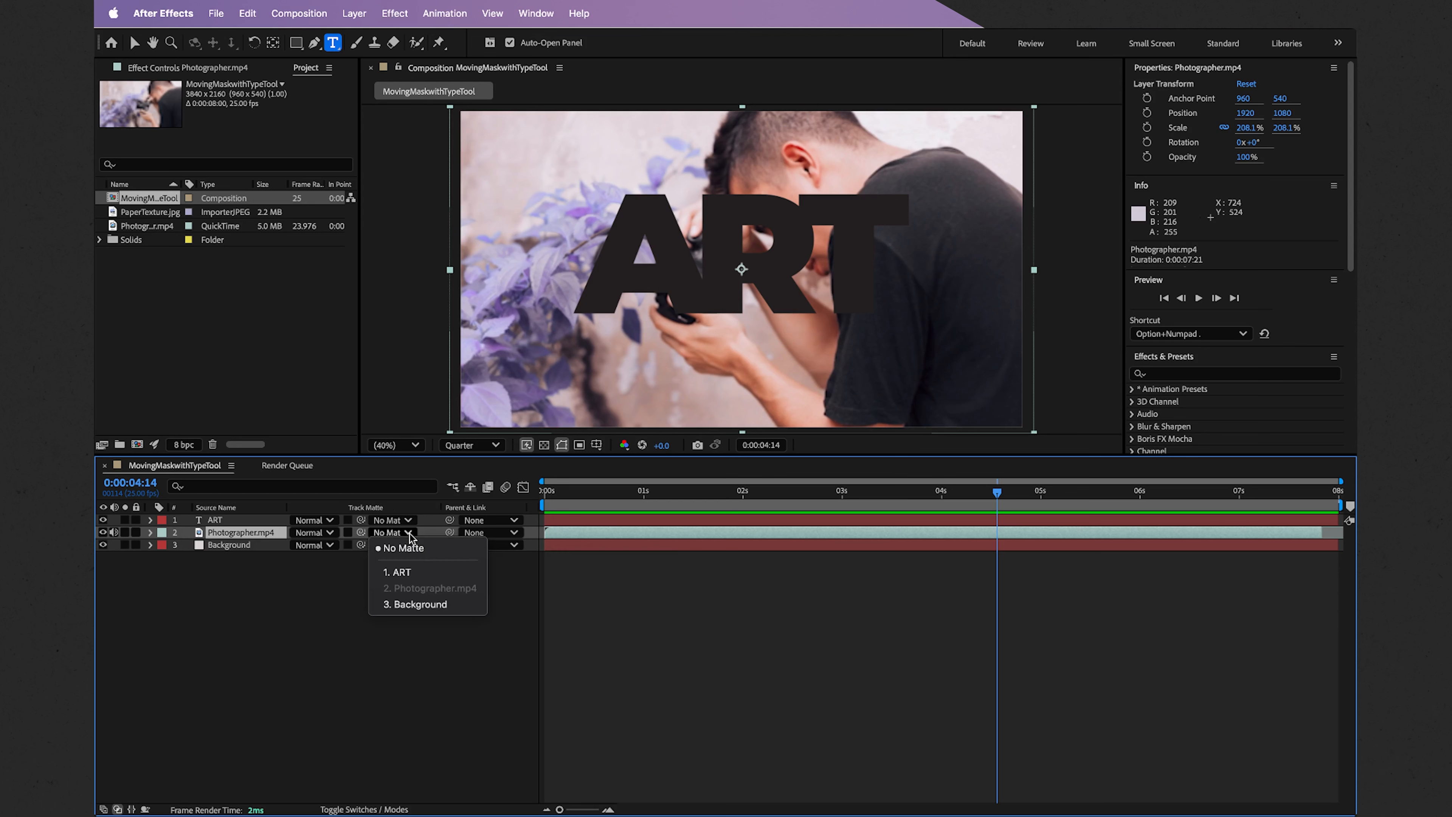
{"action": "left_click", "coordinate": [432, 573]}
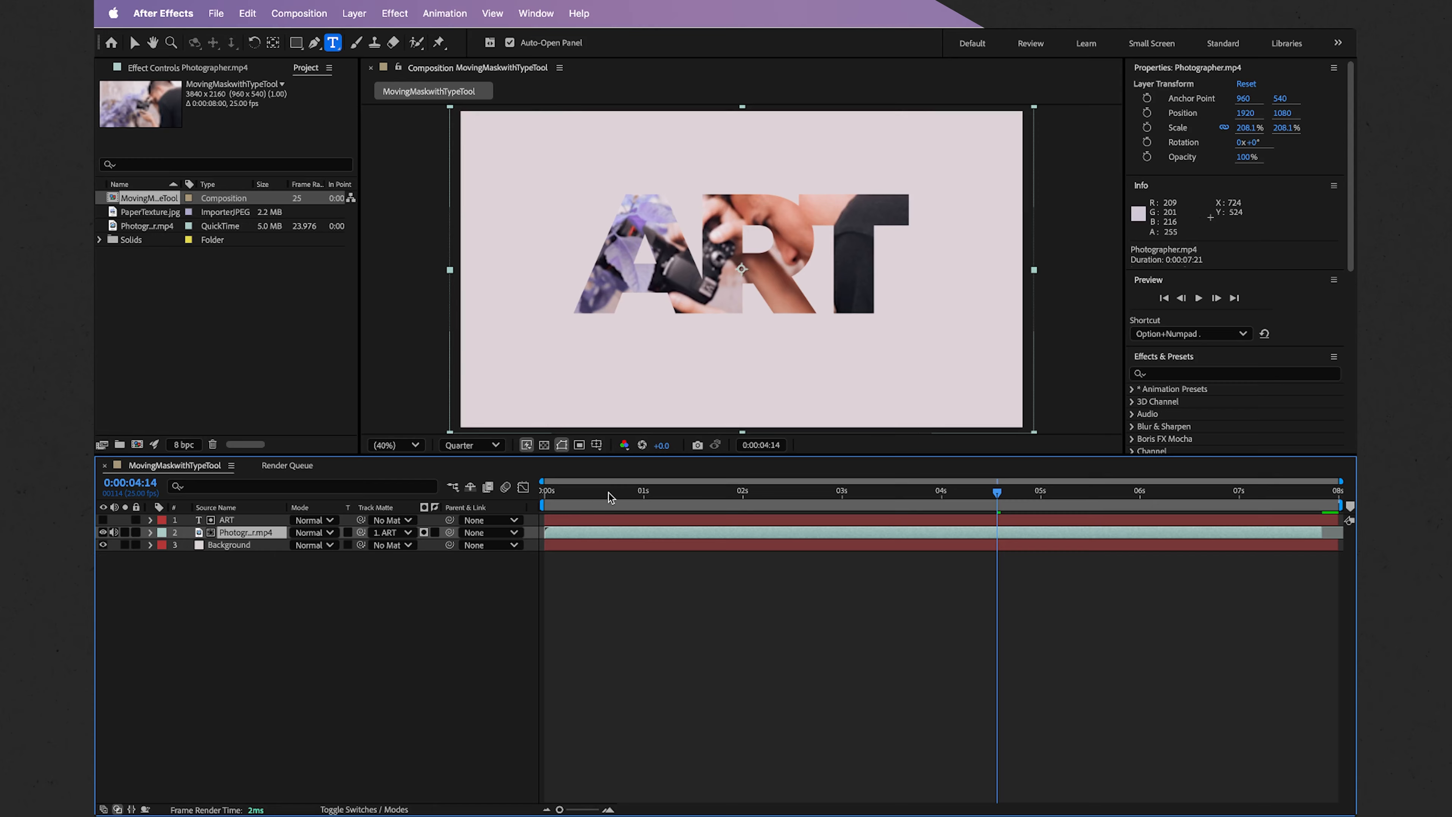
Play the composition from the start to preview the footage masked by the text
{"action": "left_click_drag", "start_coordinate": [609, 492], "coordinate": [600, 492]}
{"action": "key", "text": "space"}
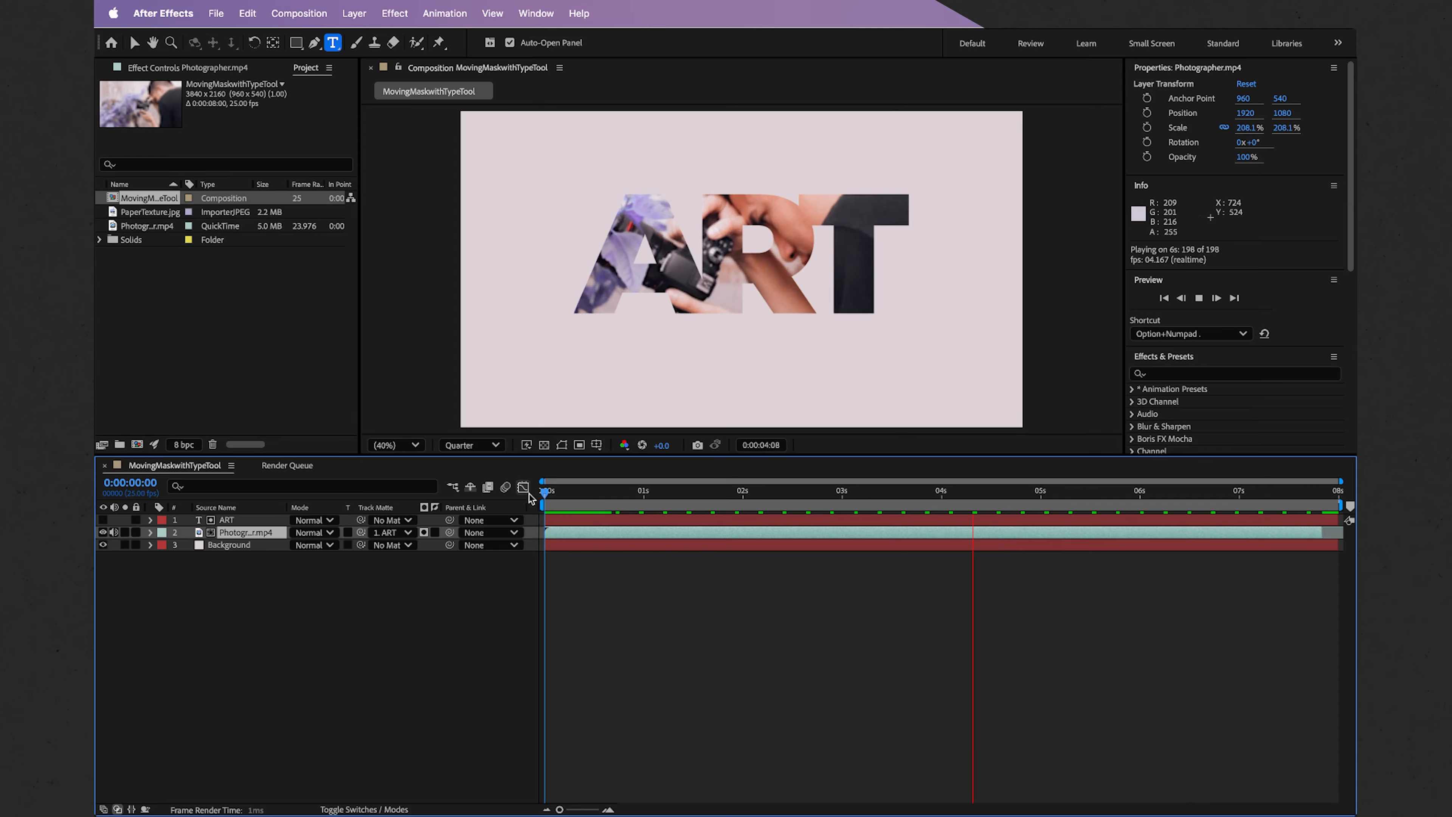
Add a Scale keyframe to the ART layer at 0:00:04:00
{"action": "left_click_drag", "start_coordinate": [606, 495], "coordinate": [941, 496]}
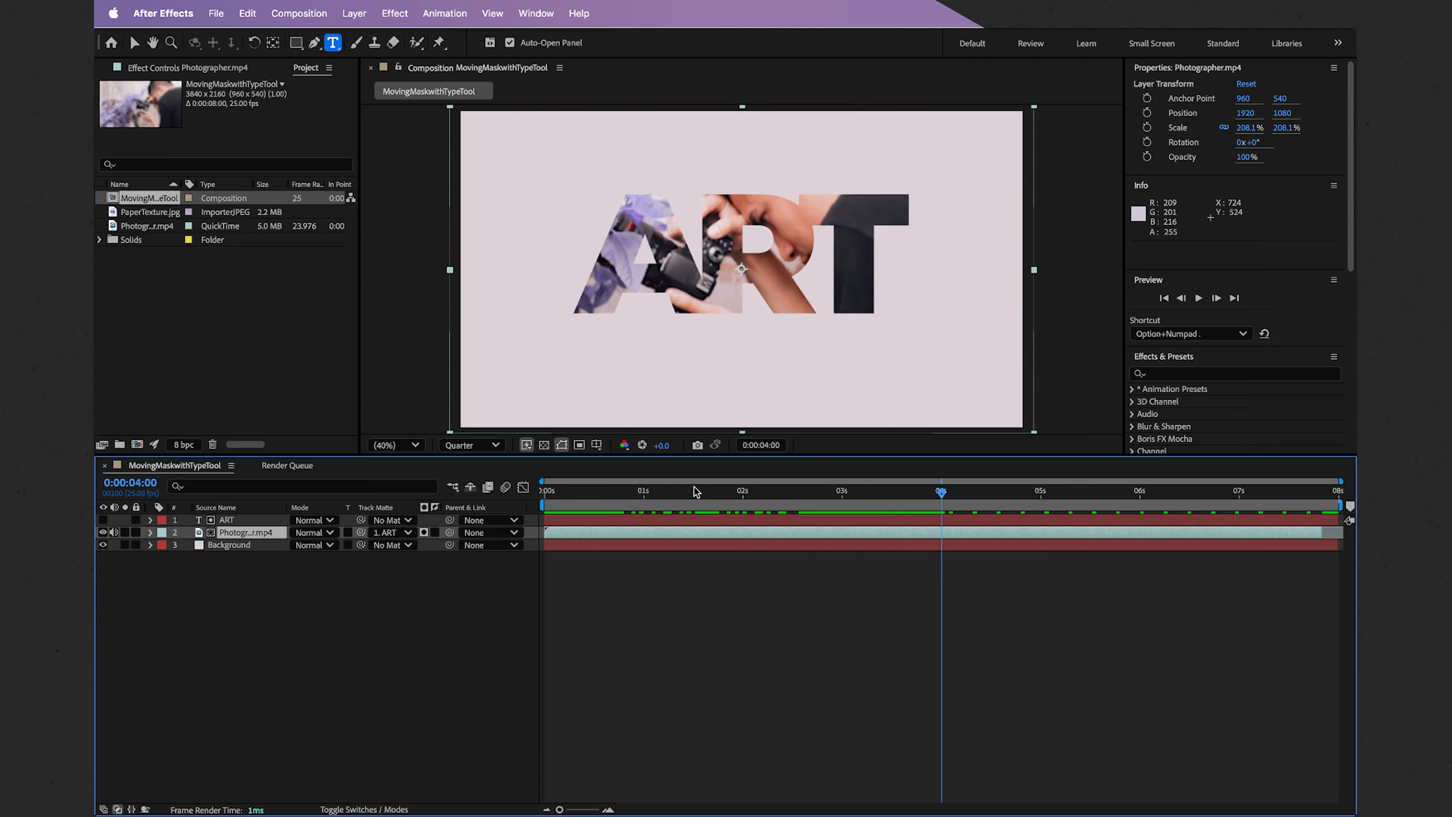
{"action": "left_click", "coordinate": [266, 519]}
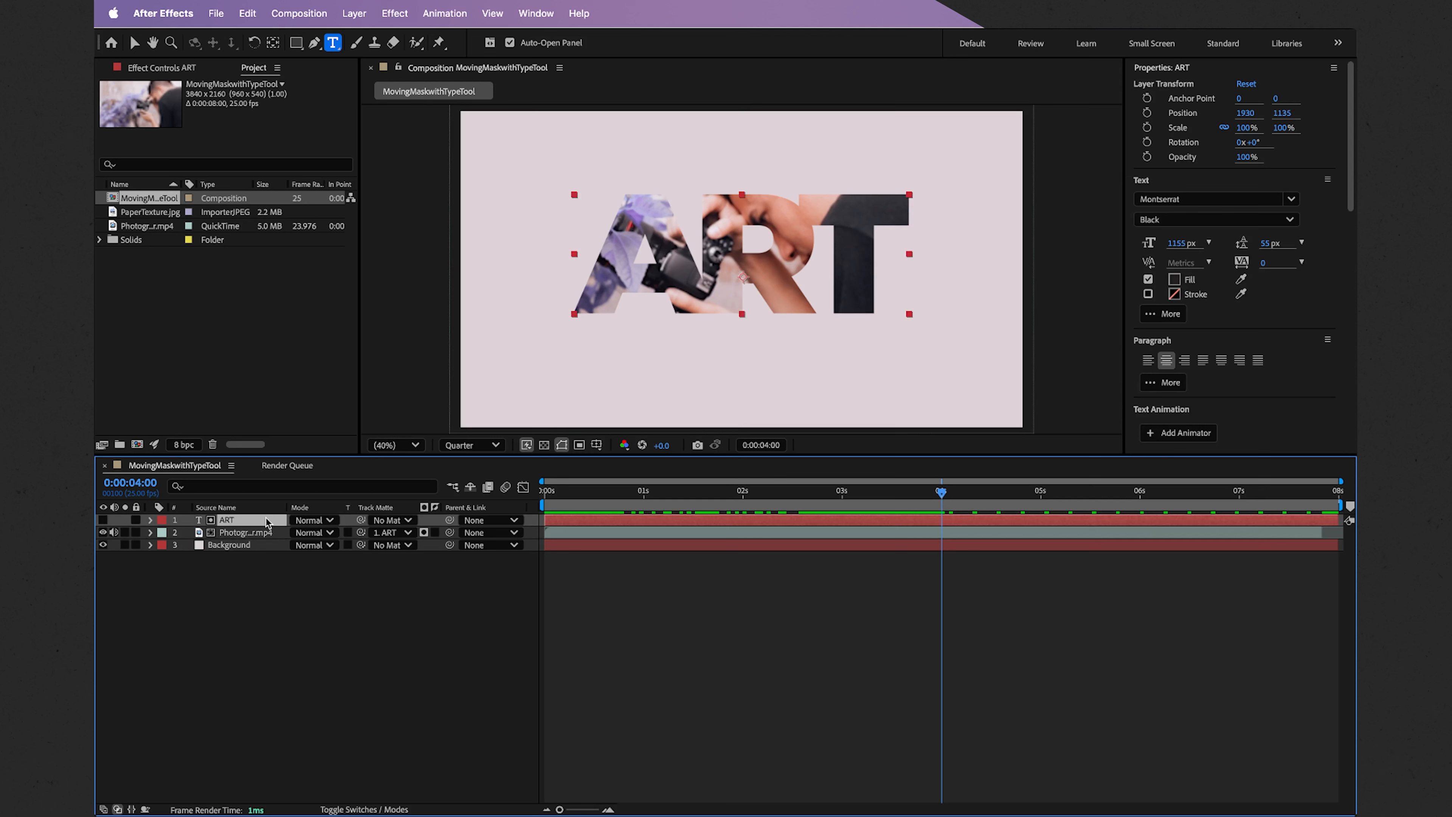
{"action": "key", "text": "s"}
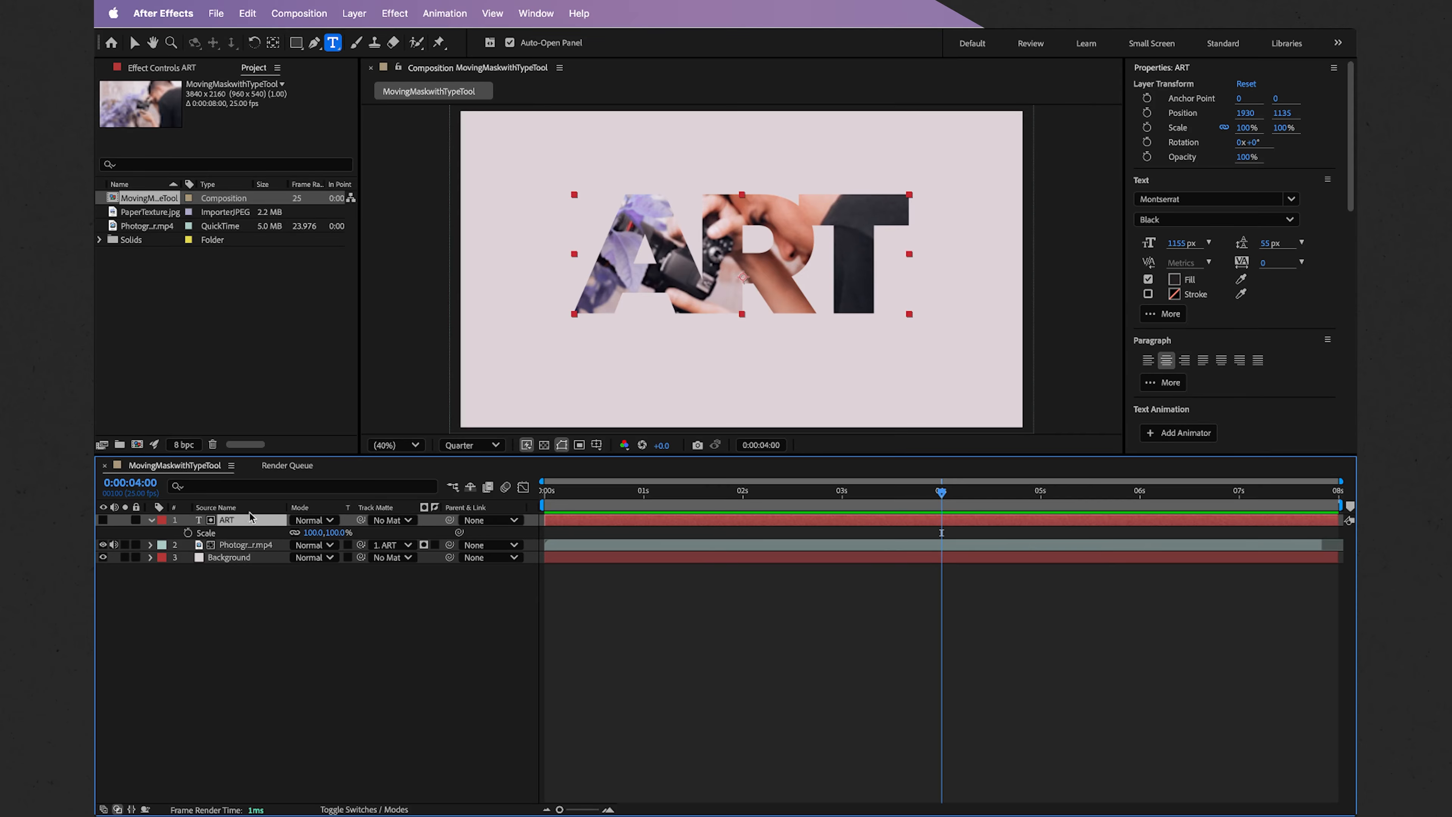
{"action": "left_click", "coordinate": [188, 533]}
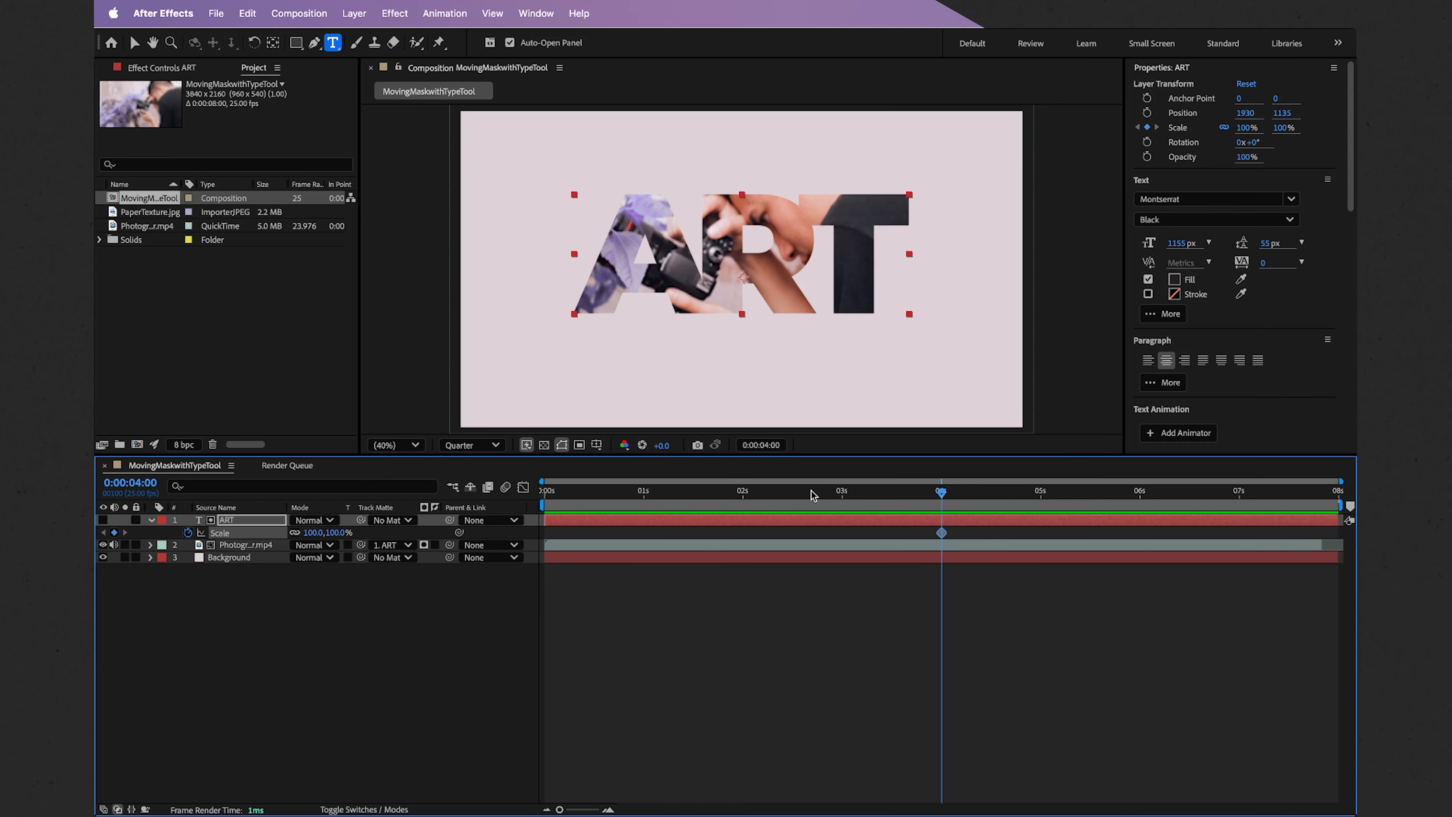
Keyframe the ART layer's Scale at 0:00:06:13, enlarging it to 2500% so the letters fill the frame with footage
{"action": "left_click_drag", "start_coordinate": [942, 491], "coordinate": [1192, 498]}
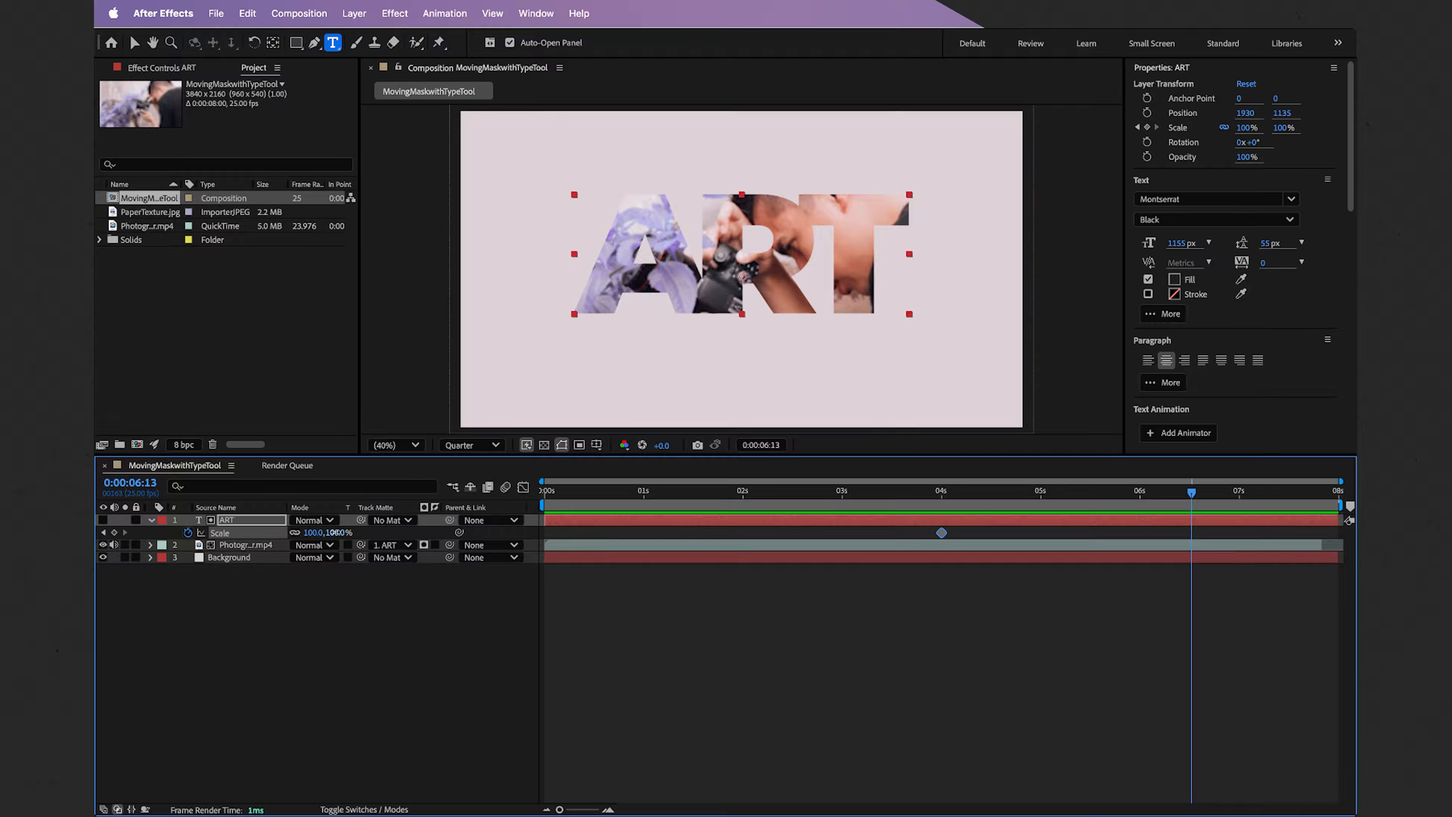
{"action": "left_click_drag", "start_coordinate": [333, 532], "coordinate": [1316, 525]}
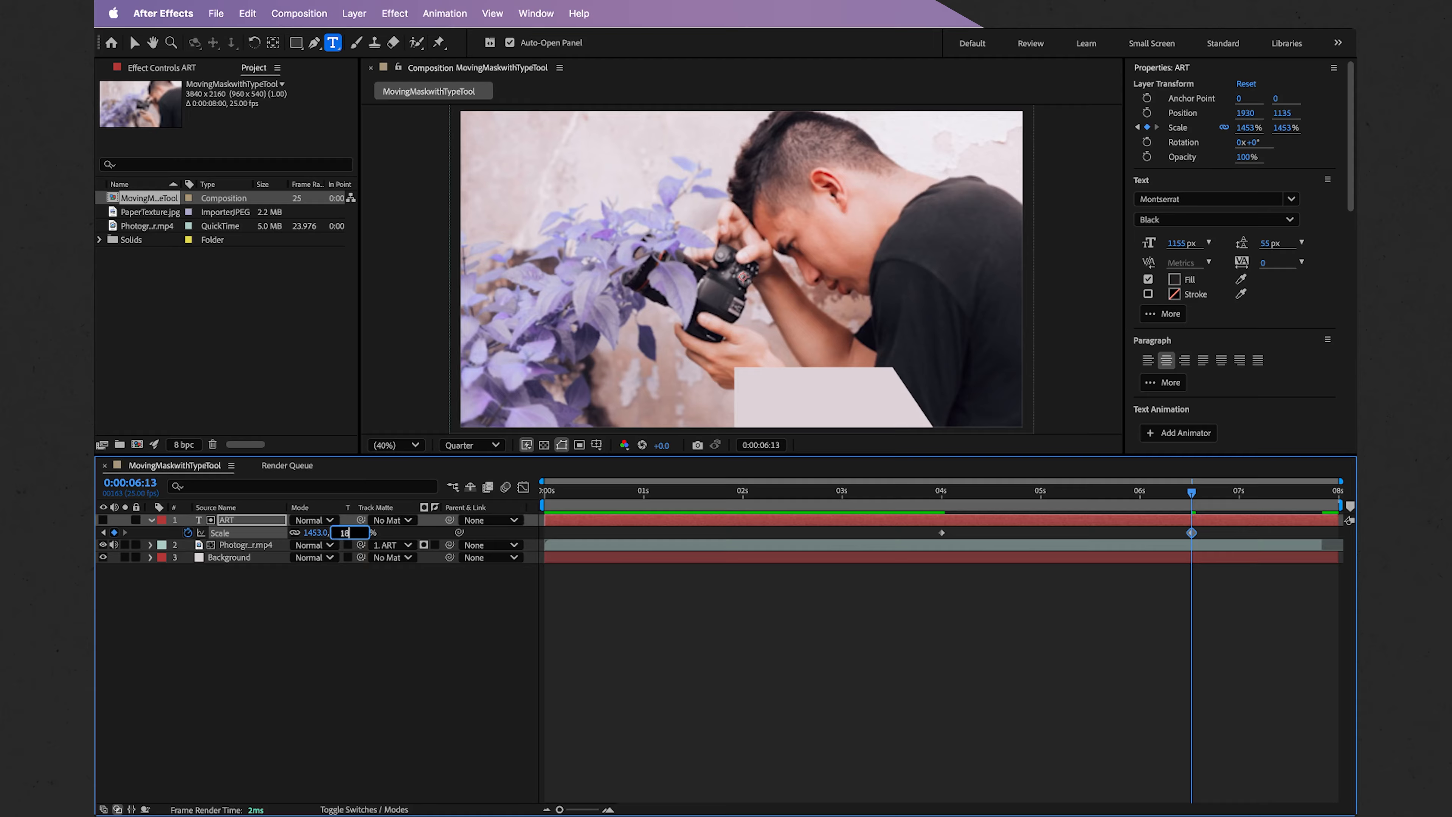
{"action": "key", "text": "Return"}
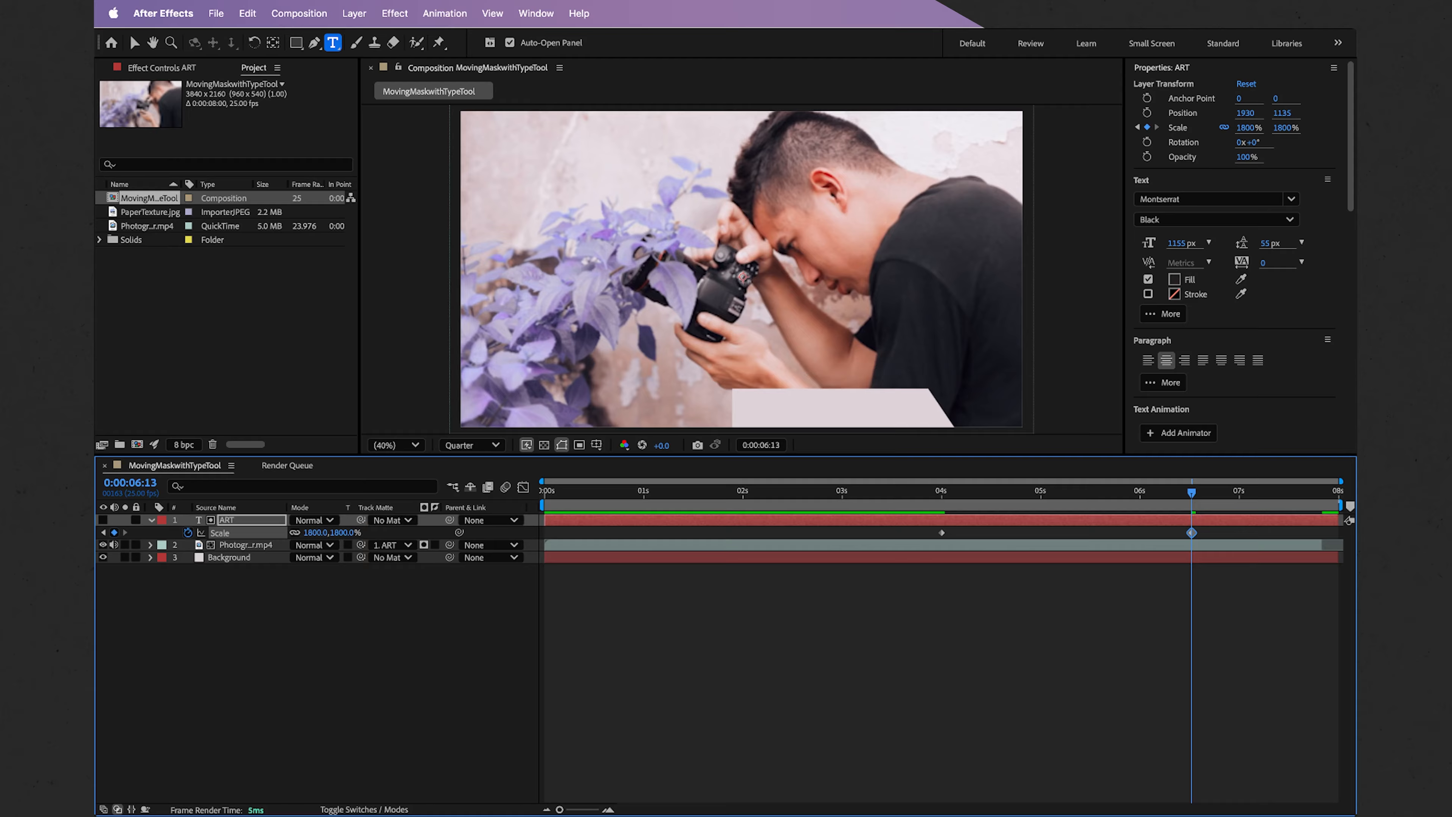
{"action": "left_click", "coordinate": [348, 533]}
{"action": "type", "text": "2400"}
{"action": "key", "text": "Return"}
{"action": "left_click", "coordinate": [342, 532]}
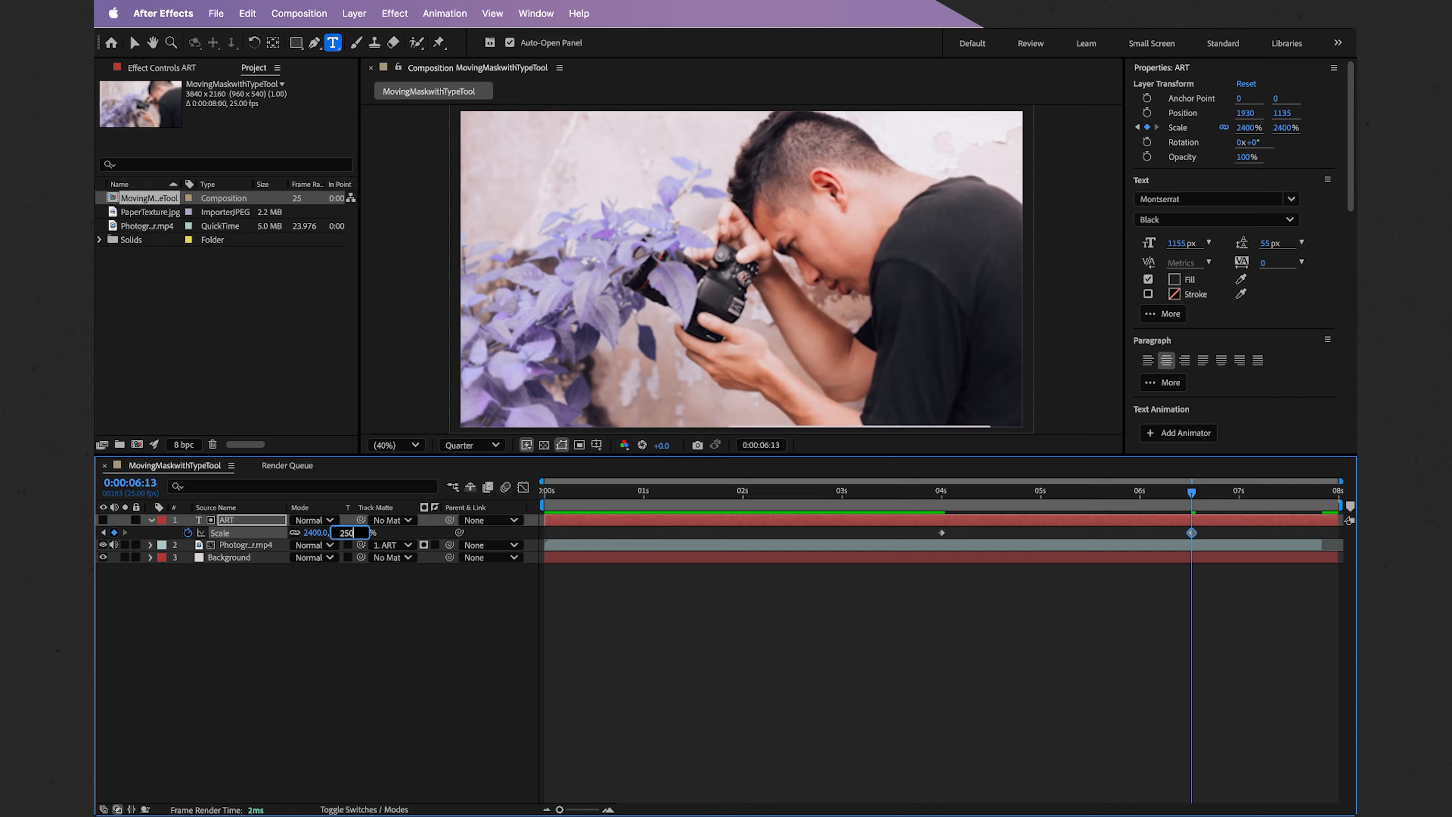
{"action": "type", "text": "2500"}
{"action": "key", "text": "Return"}
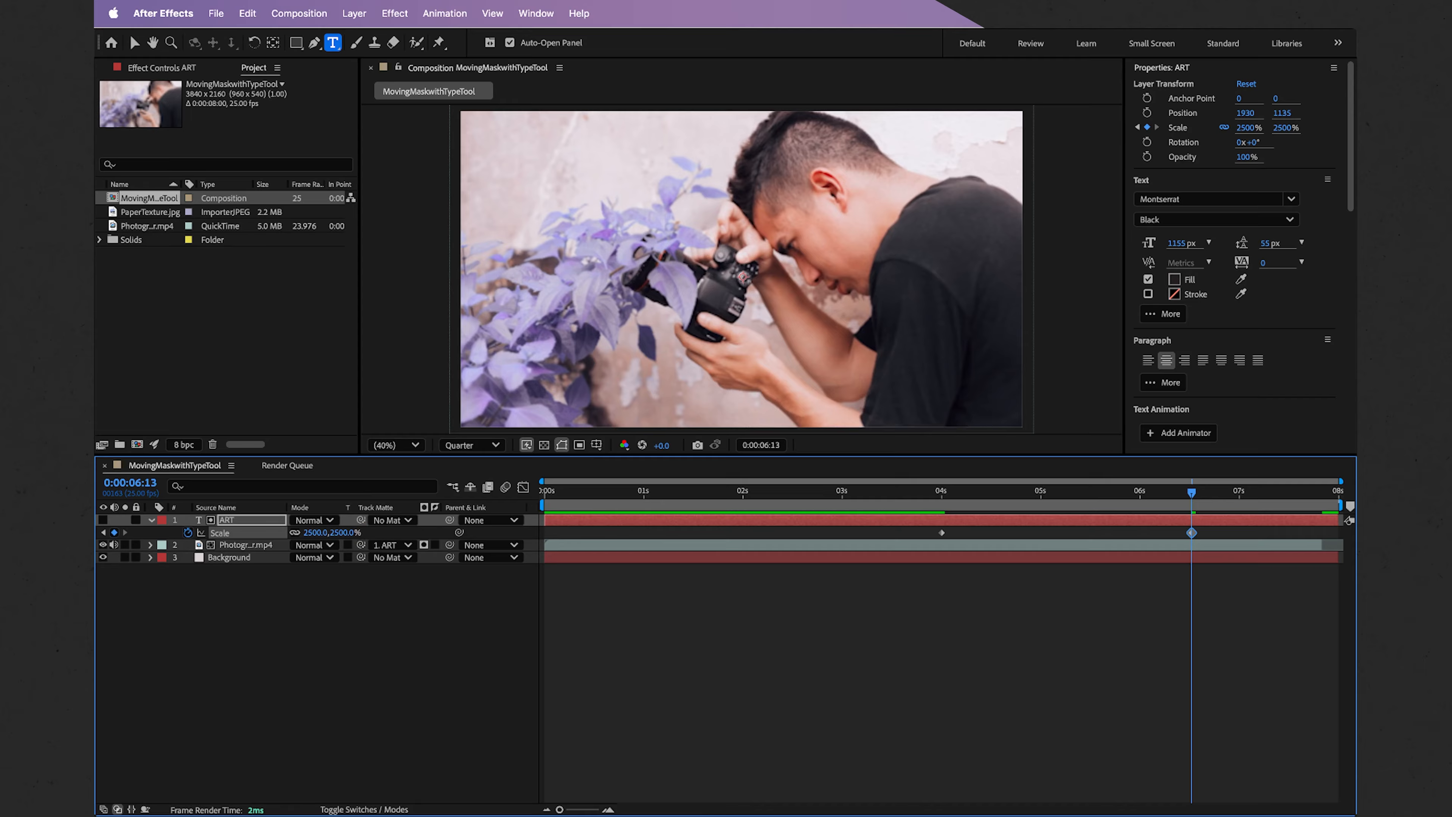
Play back the composition from the start and again from just before the scale-up to check the text's growth
{"action": "left_click_drag", "start_coordinate": [710, 499], "coordinate": [539, 509]}
{"action": "key", "text": "space"}
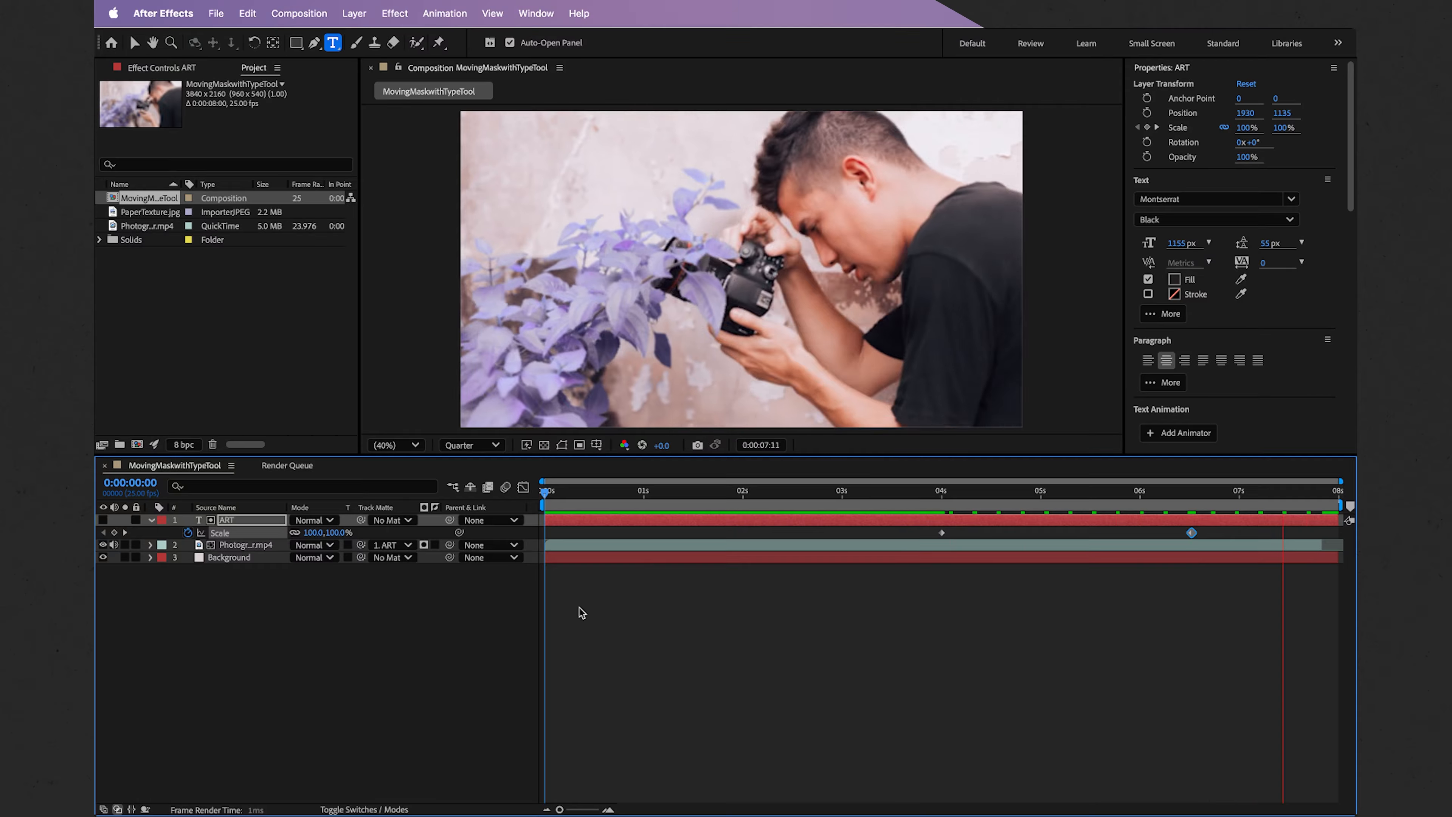
{"action": "left_click", "coordinate": [740, 506]}
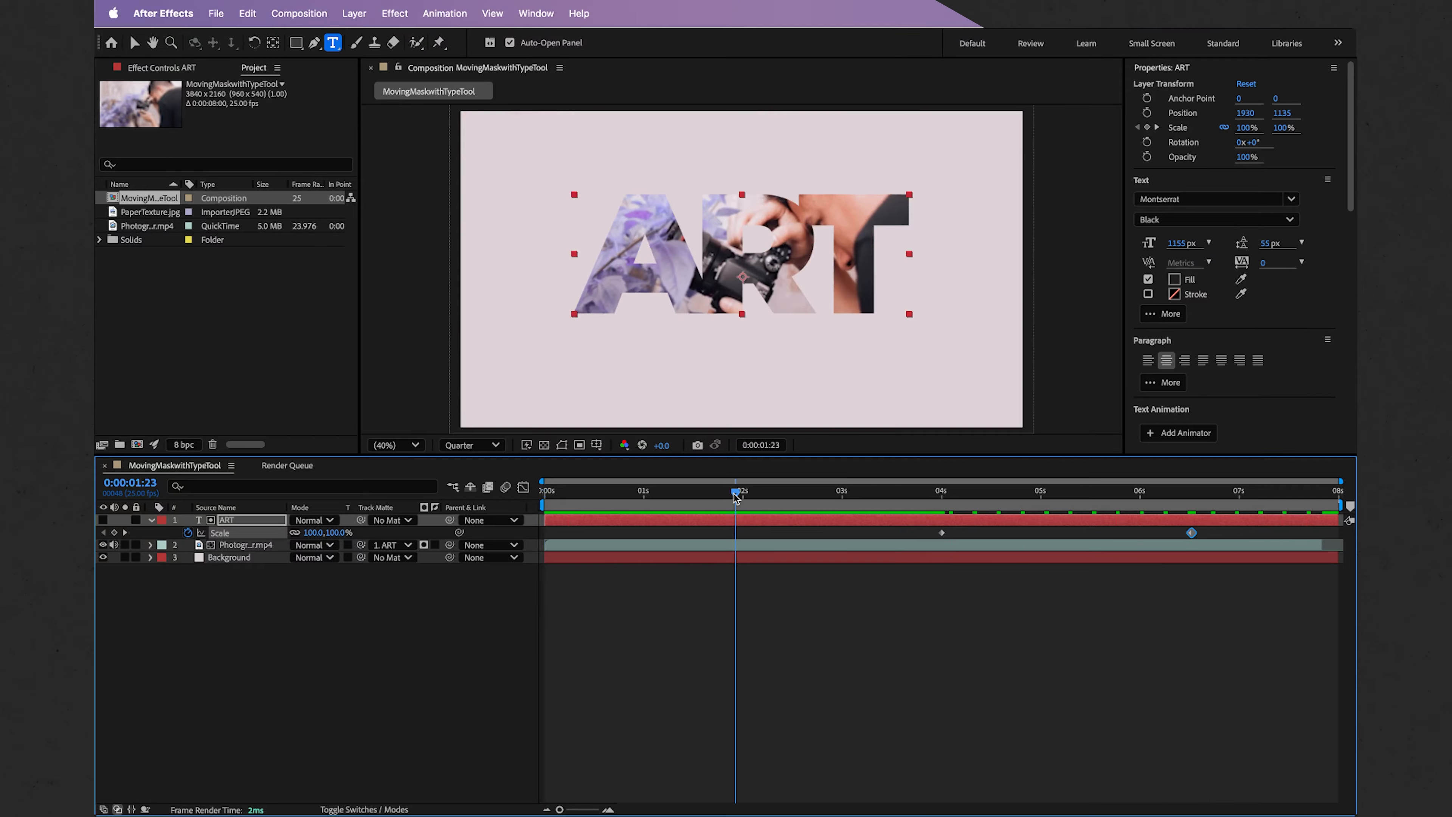
{"action": "left_click_drag", "start_coordinate": [740, 505], "coordinate": [890, 502]}
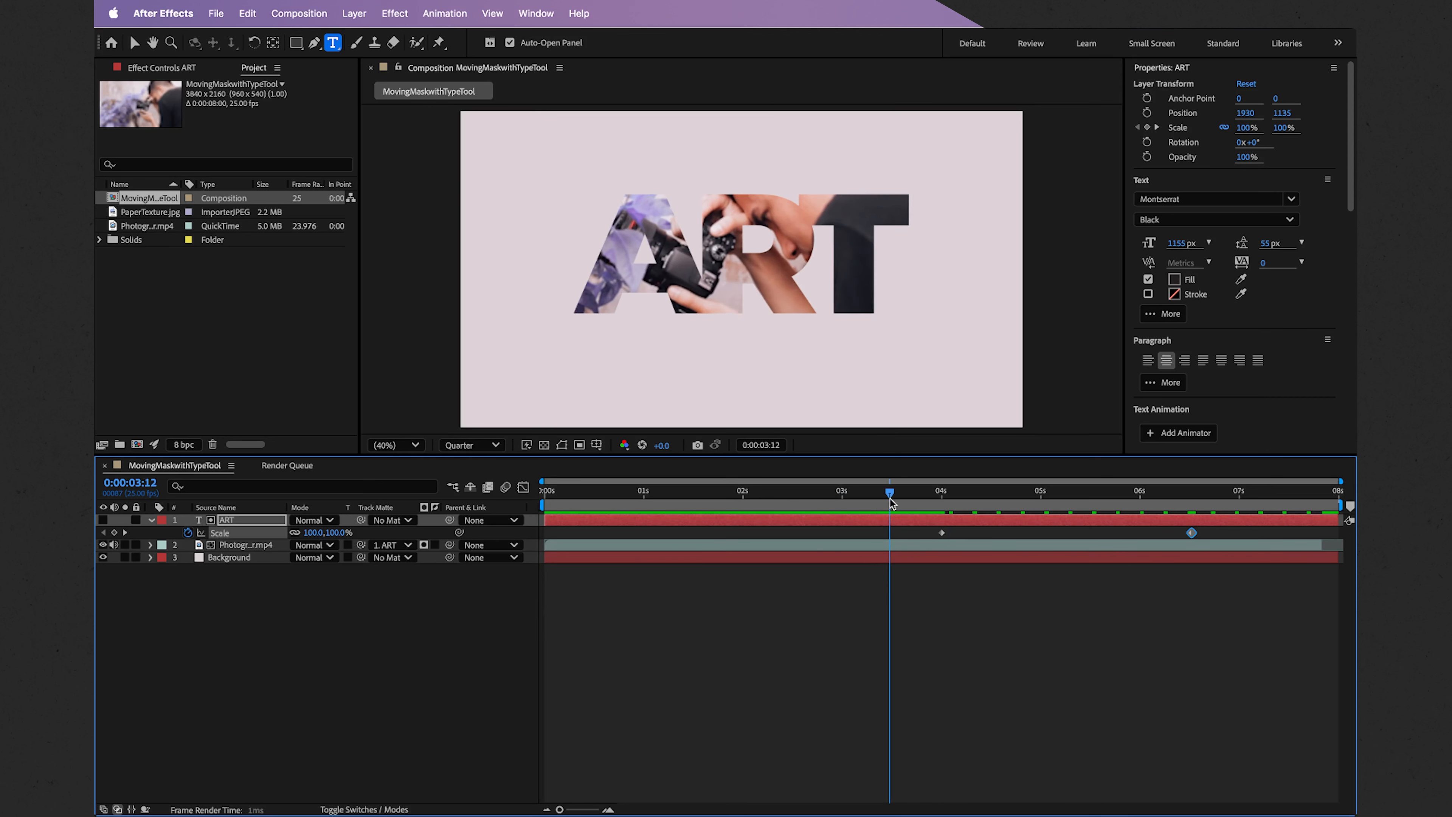
{"action": "key", "text": "space"}
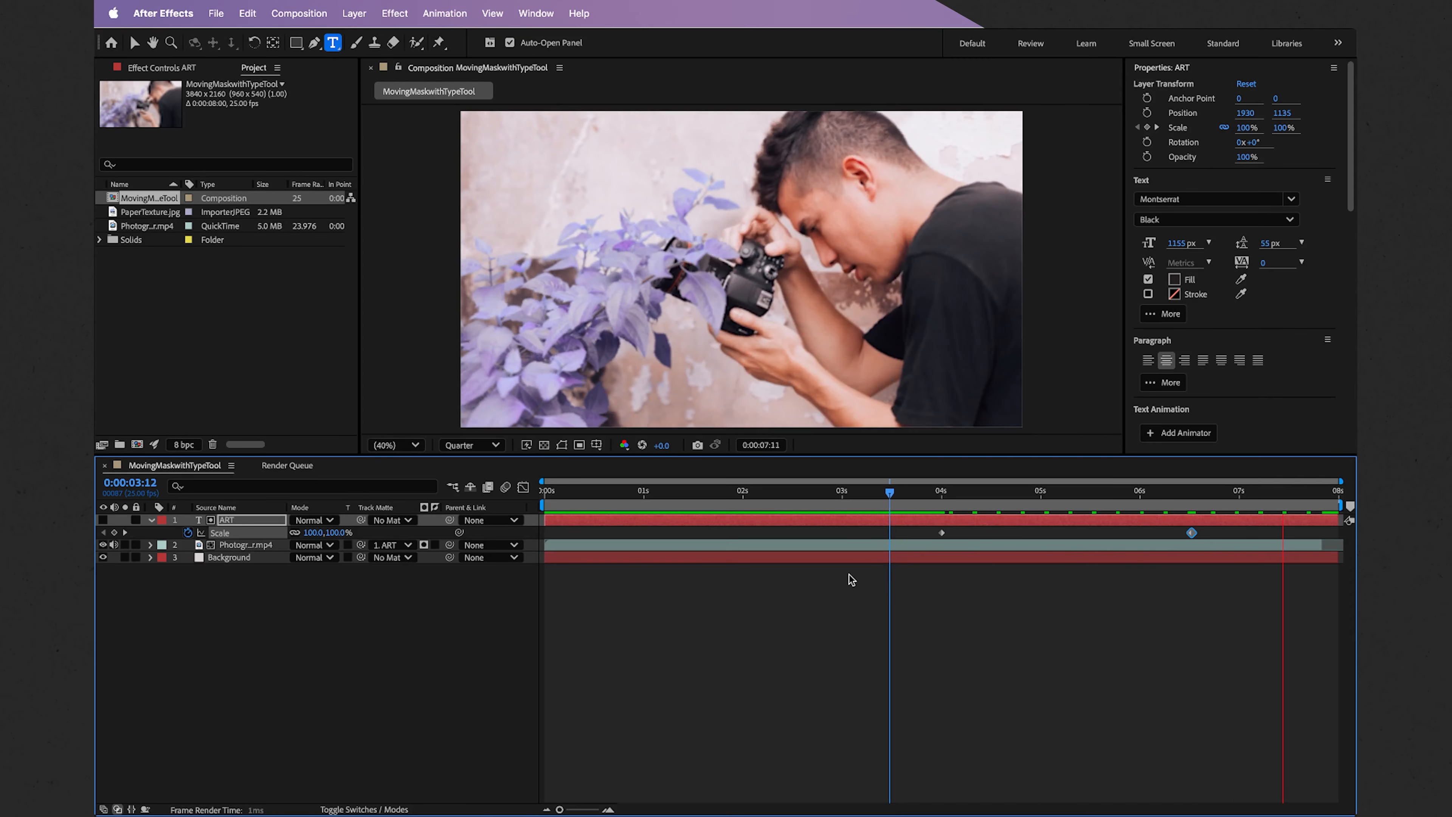
{"action": "key", "text": "space"}
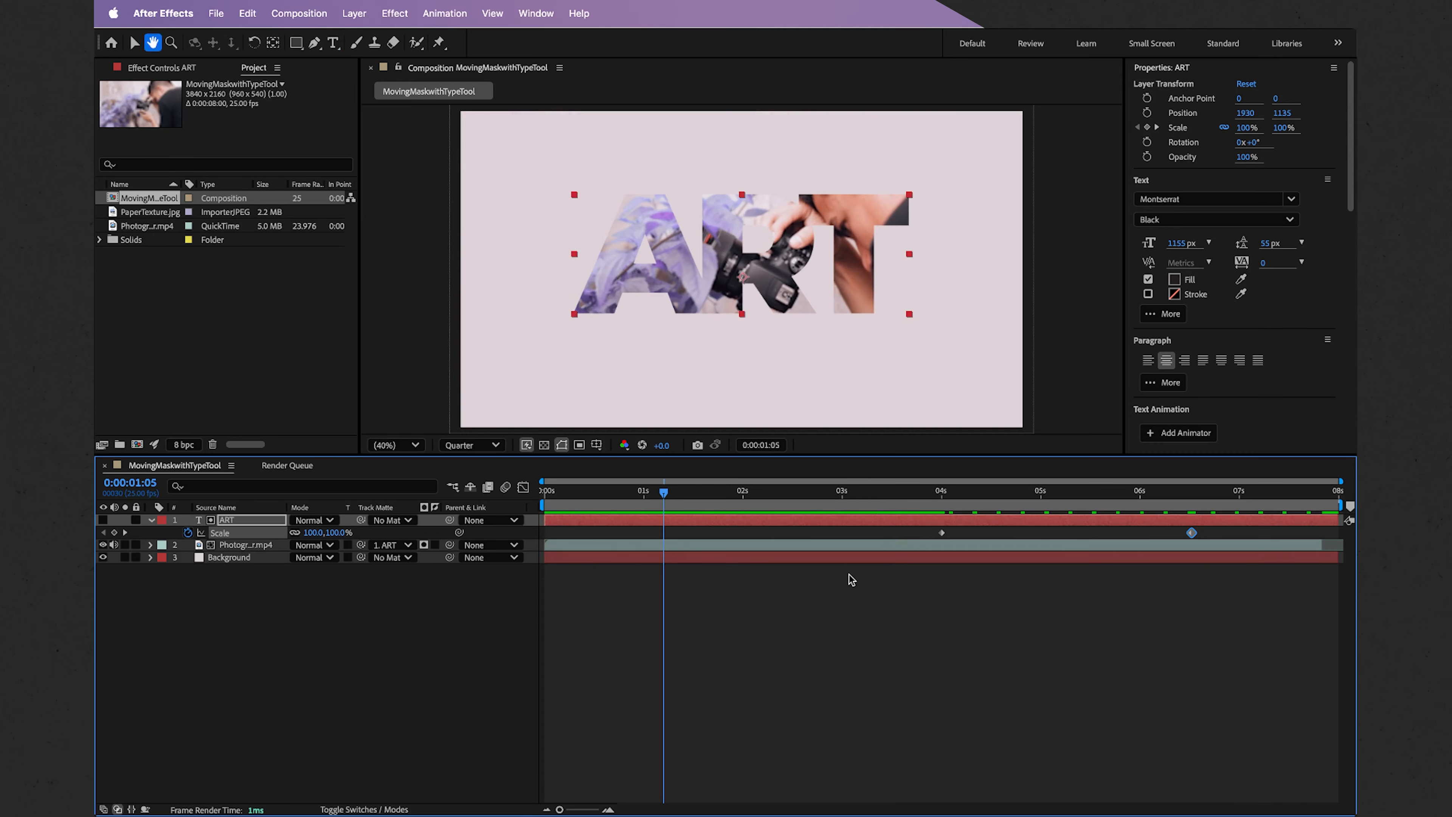
Apply Easy Ease to both Scale keyframes of the ART layer
{"action": "left_click", "coordinate": [942, 532]}
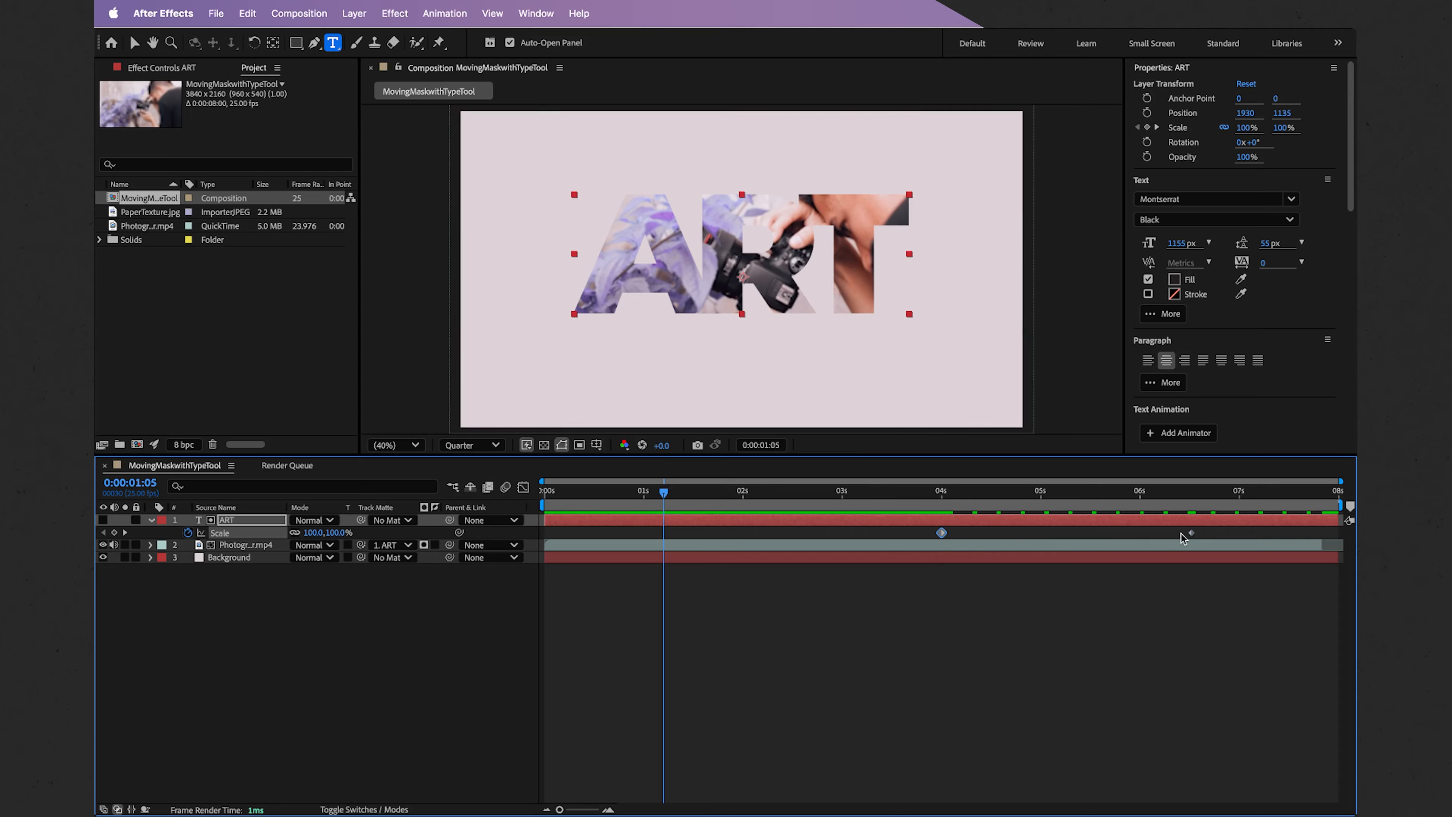
{"action": "mouse_move", "coordinate": [1192, 536]}
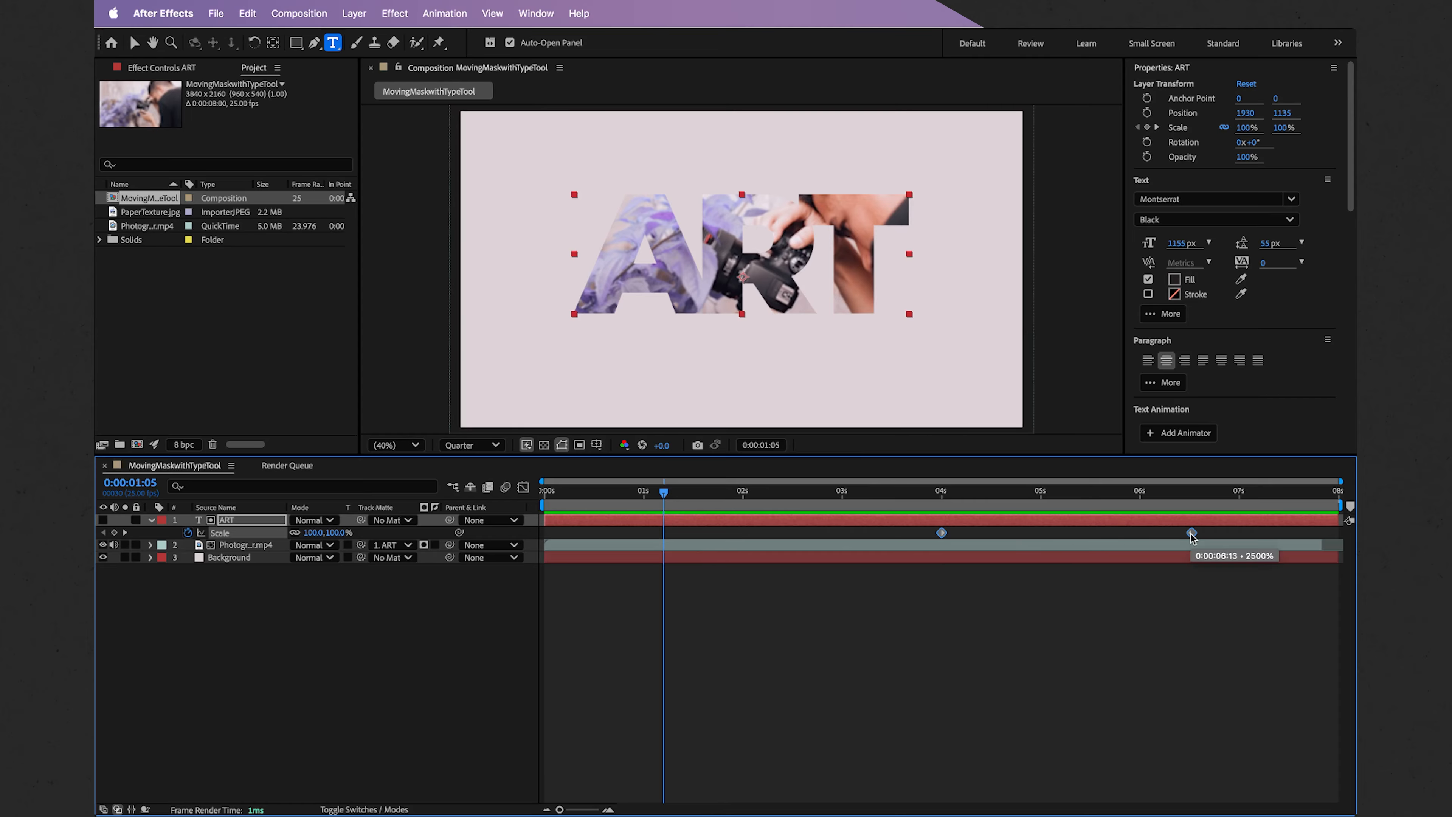
{"action": "right_click", "coordinate": [1191, 533]}
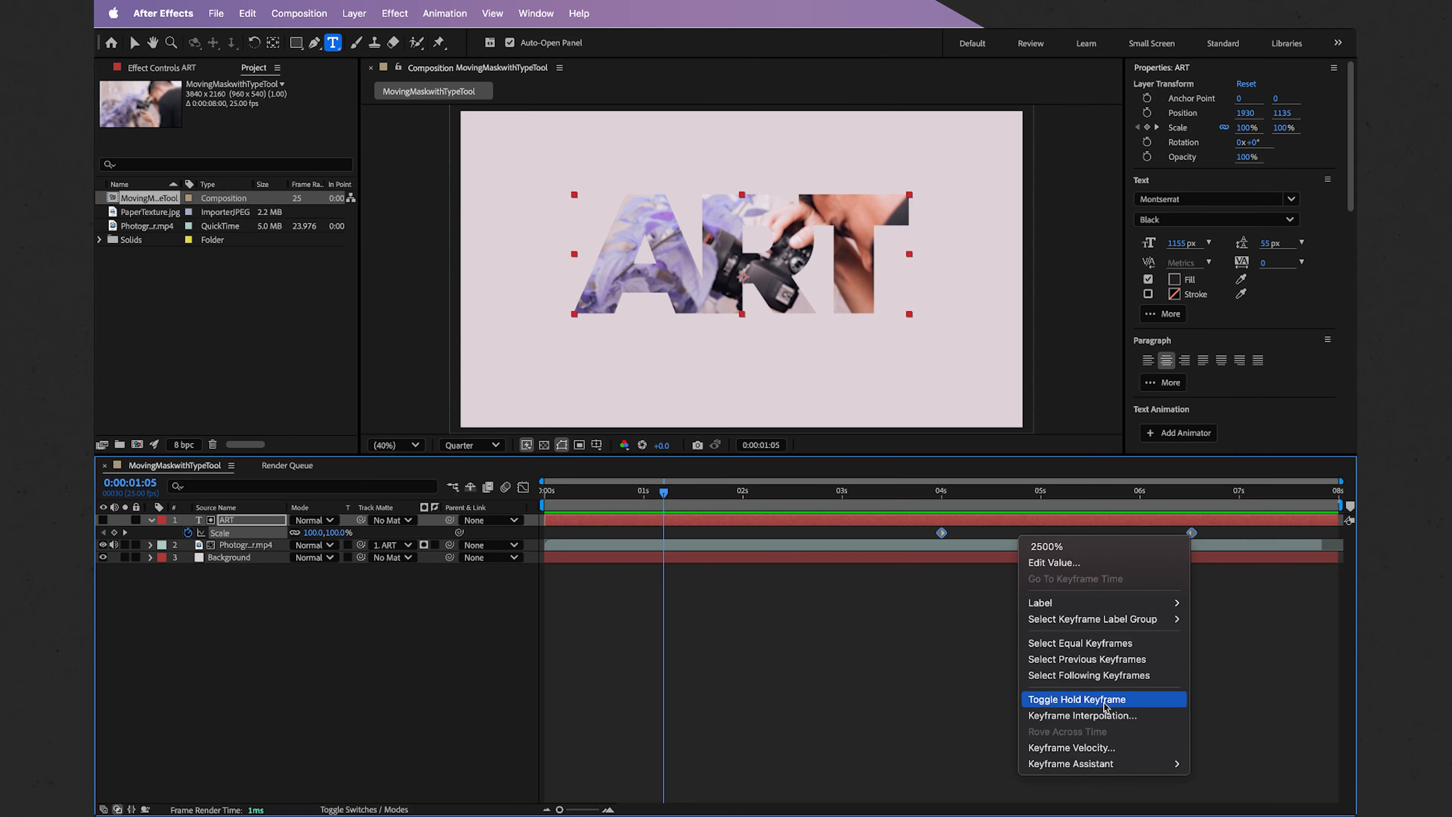
{"action": "mouse_move", "coordinate": [1096, 763]}
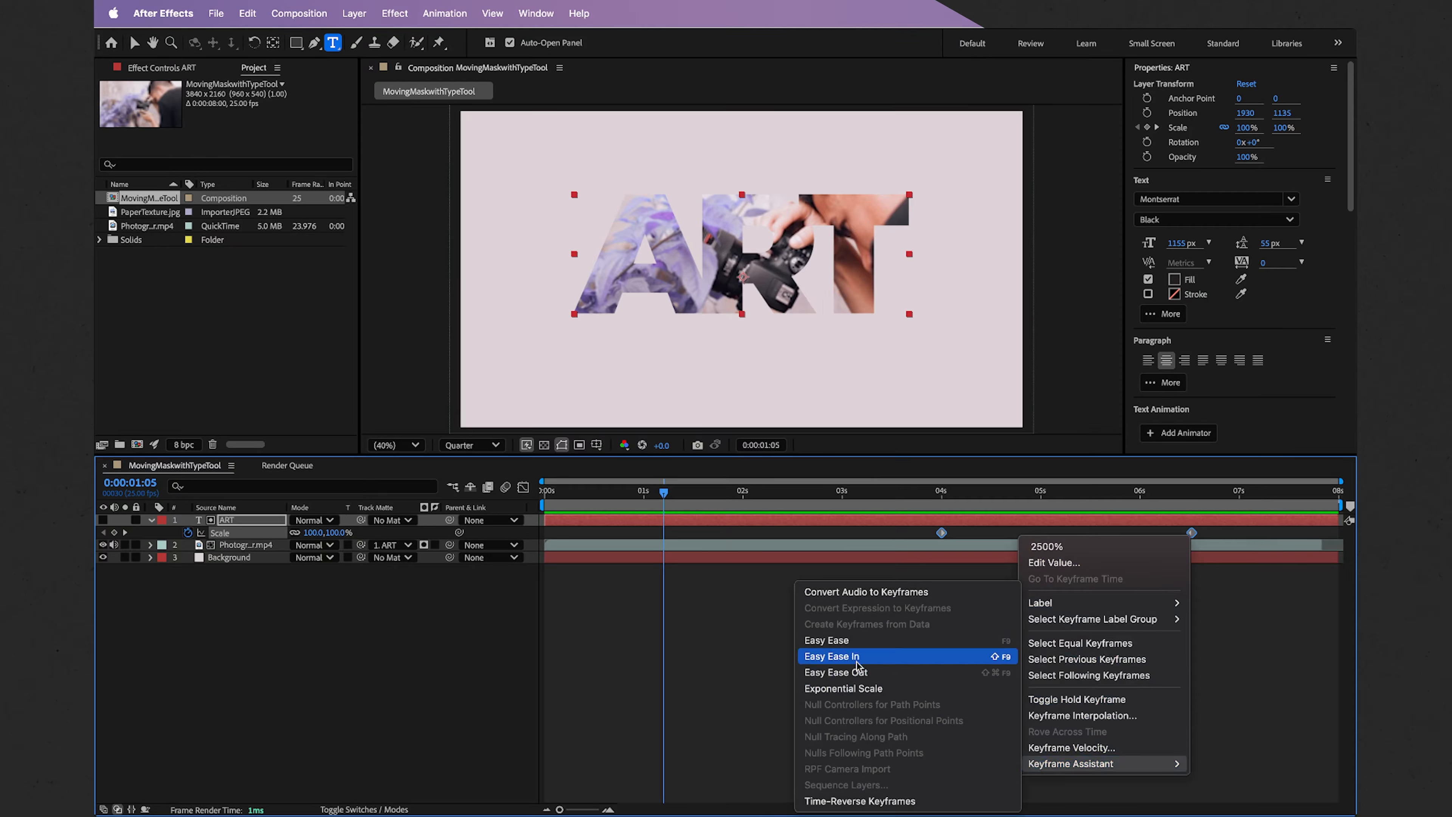
{"action": "left_click", "coordinate": [848, 641]}
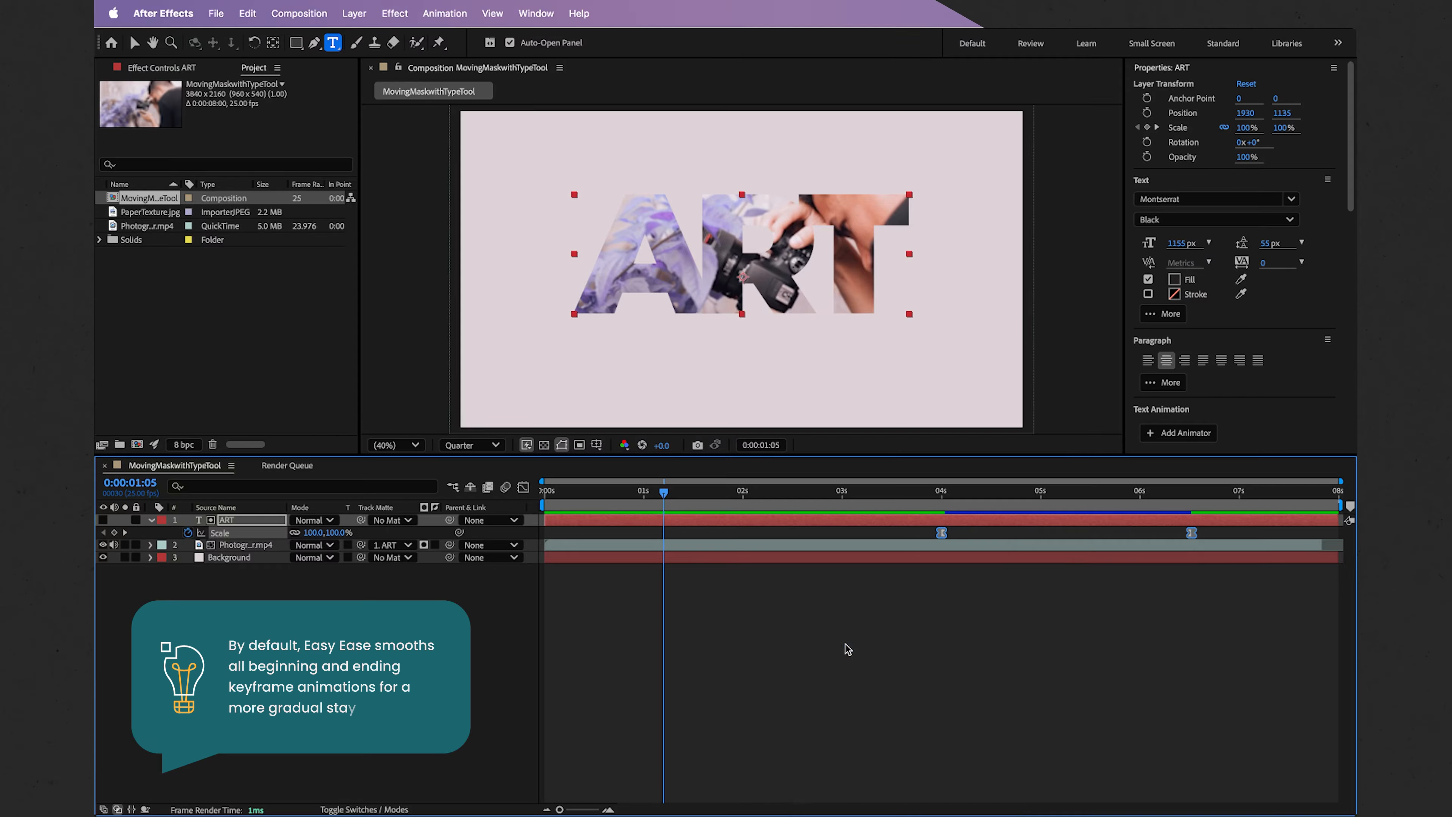
Preview the eased scale-up from about 0:00:02:16, and return the playhead to the start of the composition
{"action": "left_click", "coordinate": [808, 495]}
{"action": "key", "text": "space"}
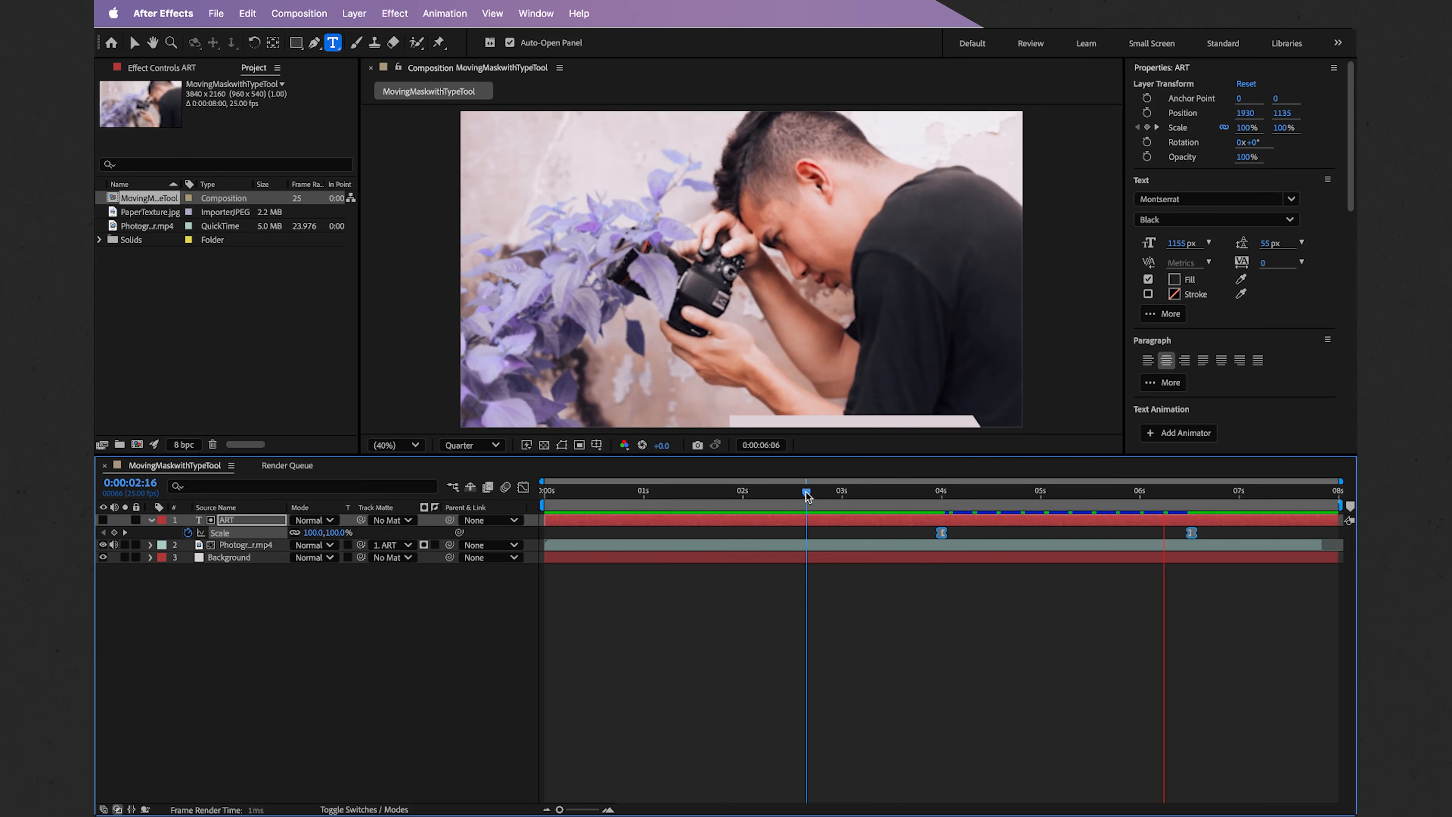
{"action": "key", "text": "Home"}
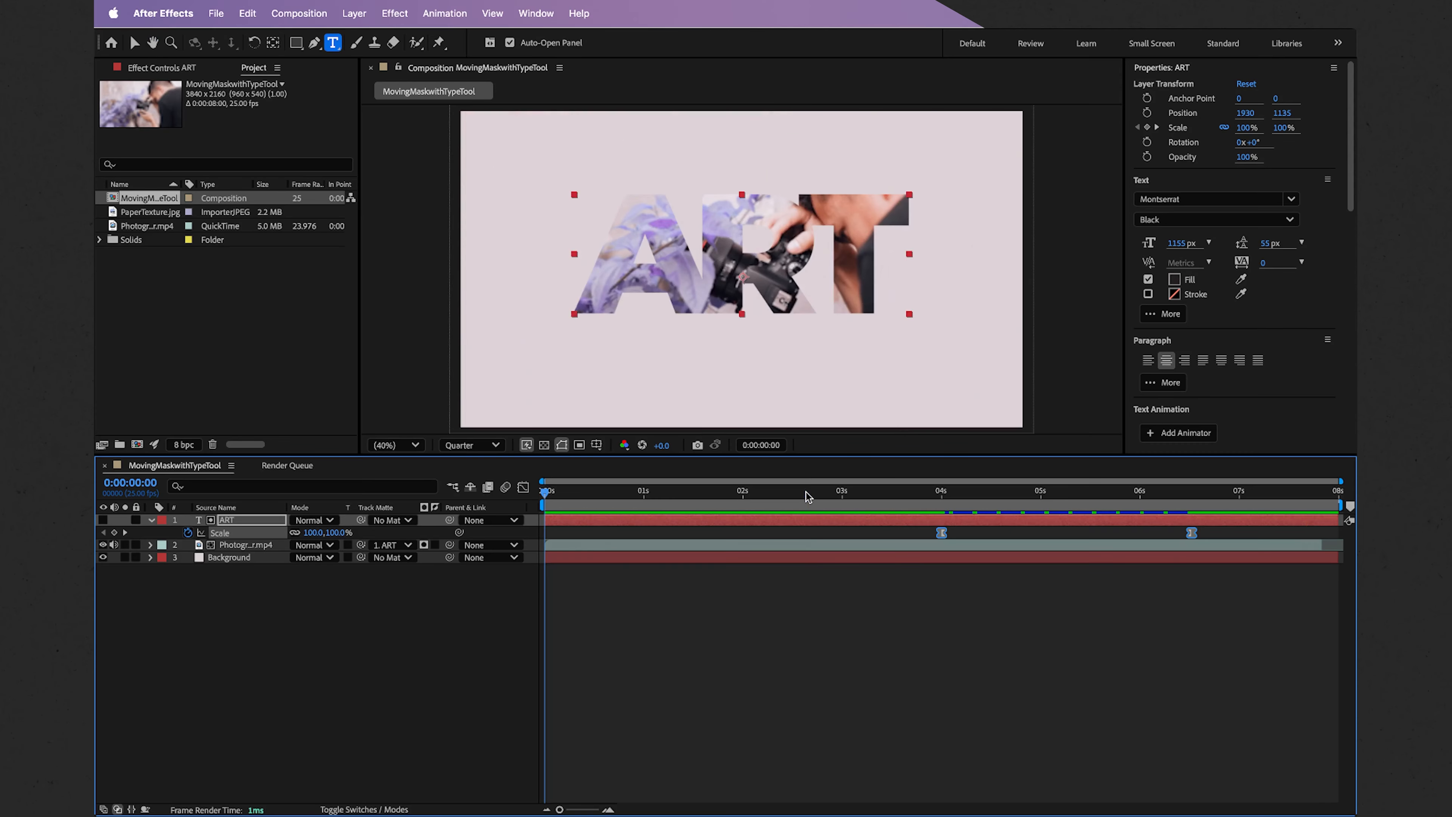
Speed up the text's growth by moving the ART layer's ending Scale keyframe earlier to about 5.5 seconds, and preview from 0:00:01:20
{"action": "left_click", "coordinate": [1140, 534]}
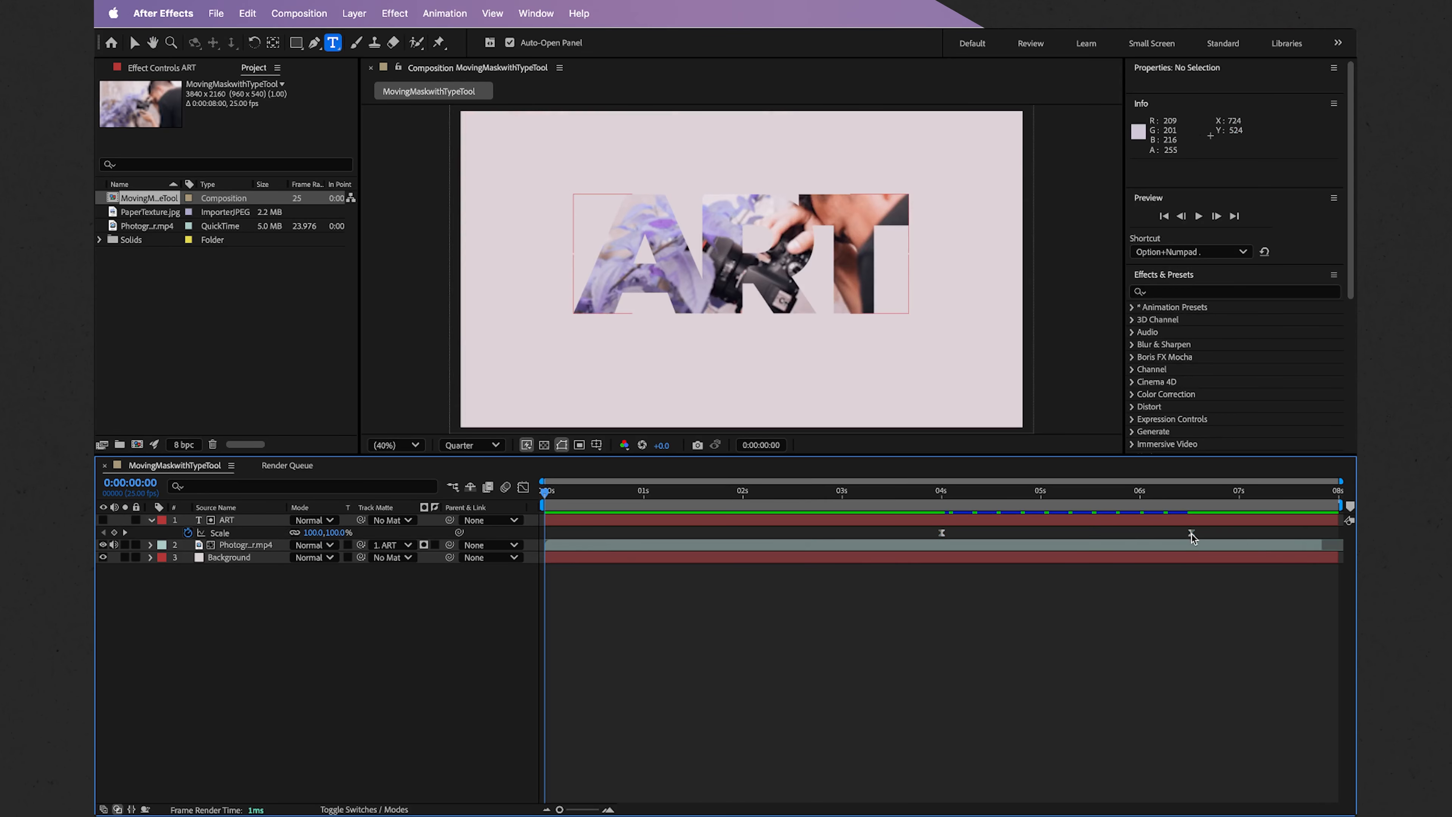
{"action": "mouse_move", "coordinate": [1191, 533]}
{"action": "left_click_drag", "start_coordinate": [1190, 533], "coordinate": [1092, 536]}
{"action": "left_click_drag", "start_coordinate": [895, 490], "coordinate": [723, 490]}
{"action": "key", "text": "space"}
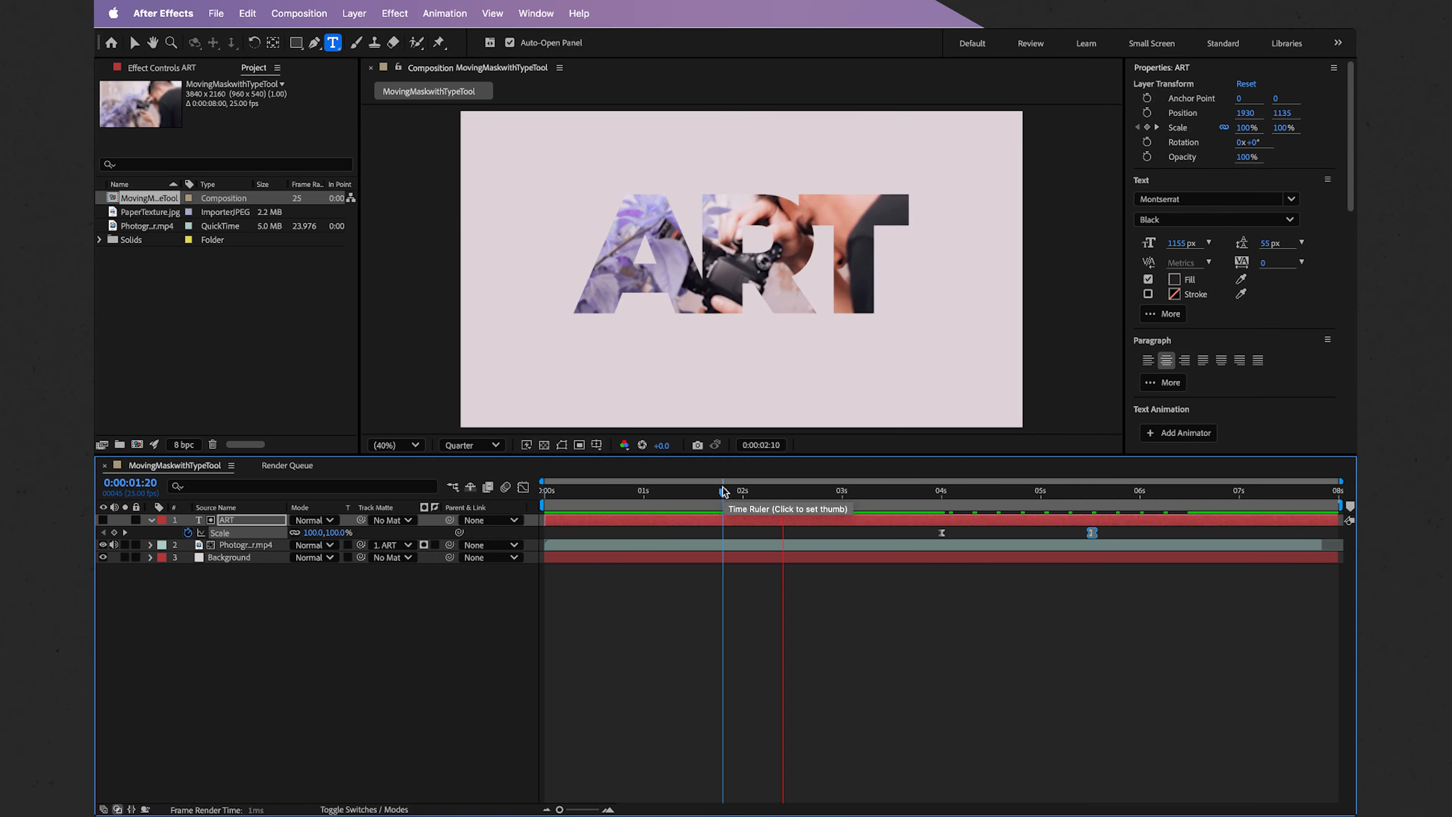